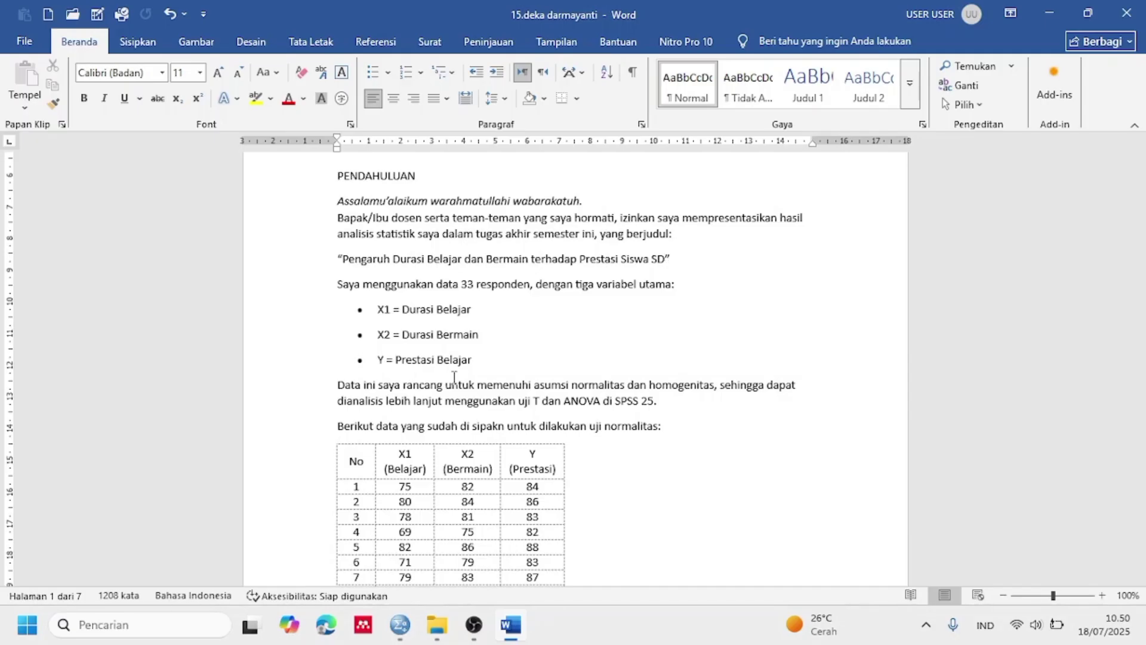
Copy the X1, X2 and Y values of all 33 respondents from the Word data table
{"action": "left_click_drag", "start_coordinate": [397, 486], "coordinate": [575, 404]}
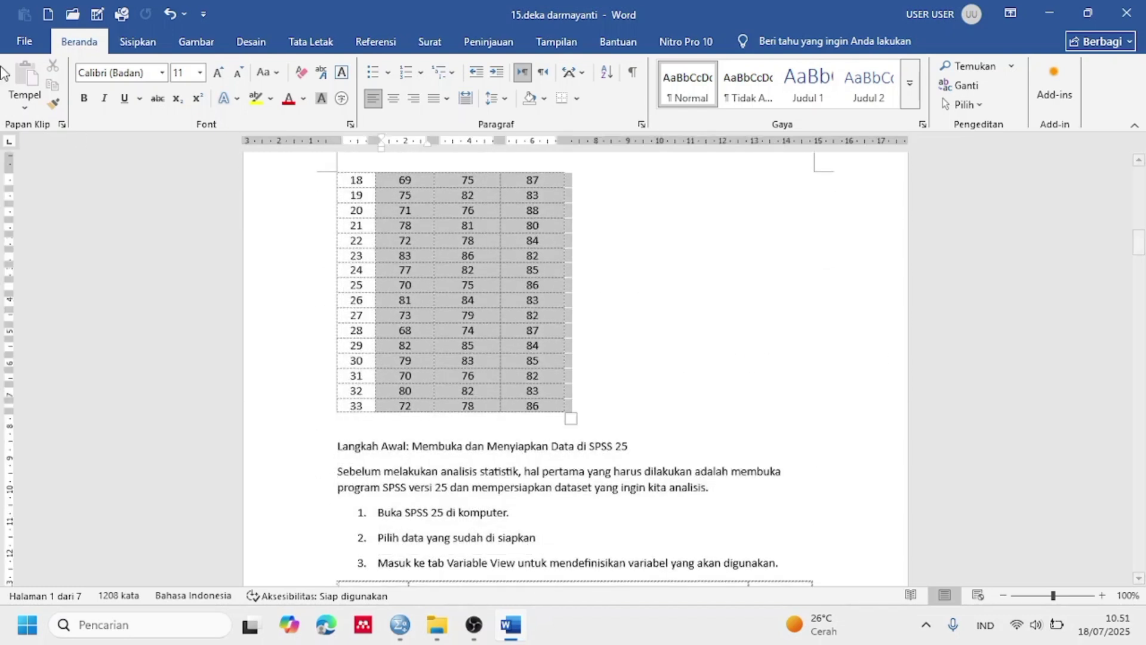
{"action": "left_click", "coordinate": [53, 86]}
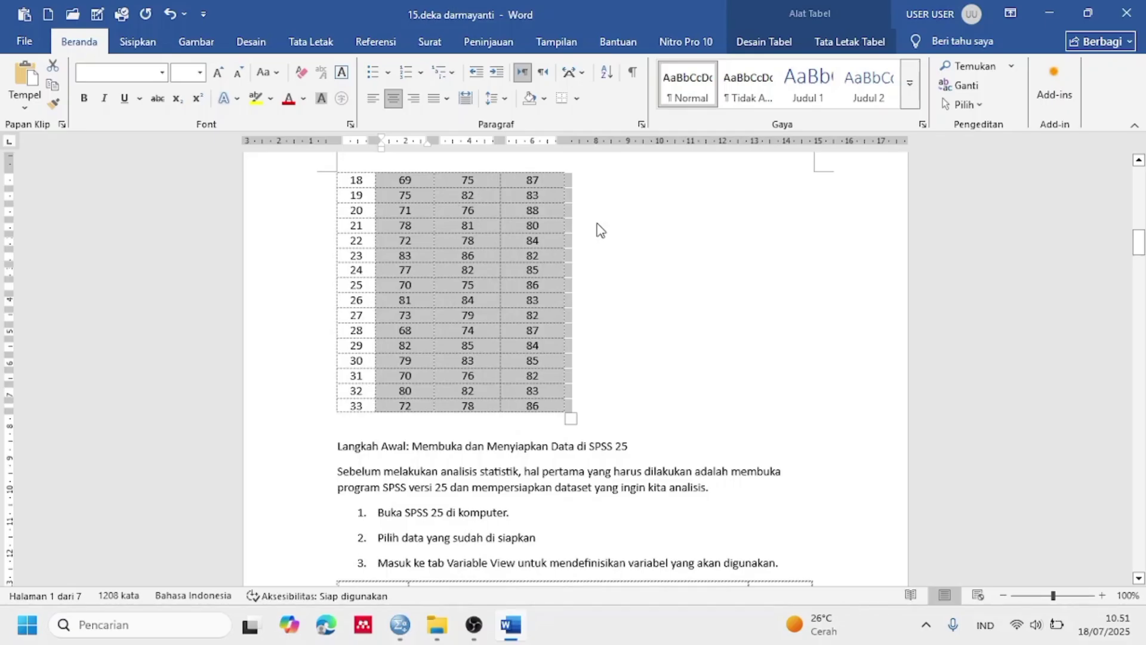
{"action": "left_click_drag", "start_coordinate": [1139, 240], "coordinate": [1140, 235]}
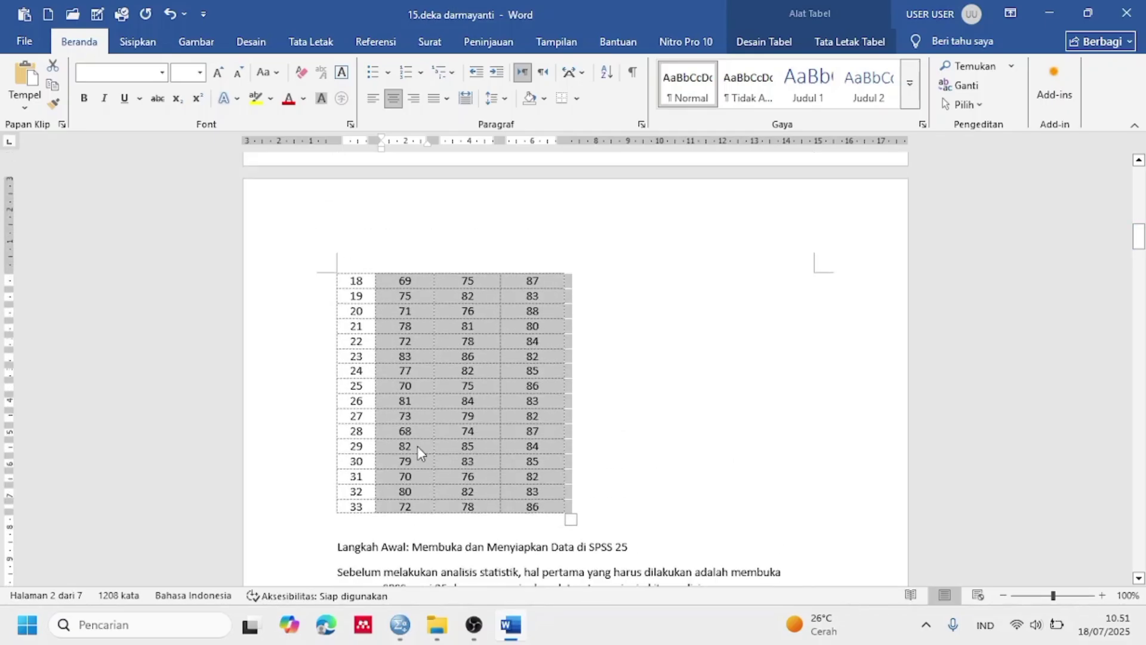
Switch to the SPSS Data Editor and define three variables named x1, x2 and y
{"action": "mouse_move", "coordinate": [402, 638]}
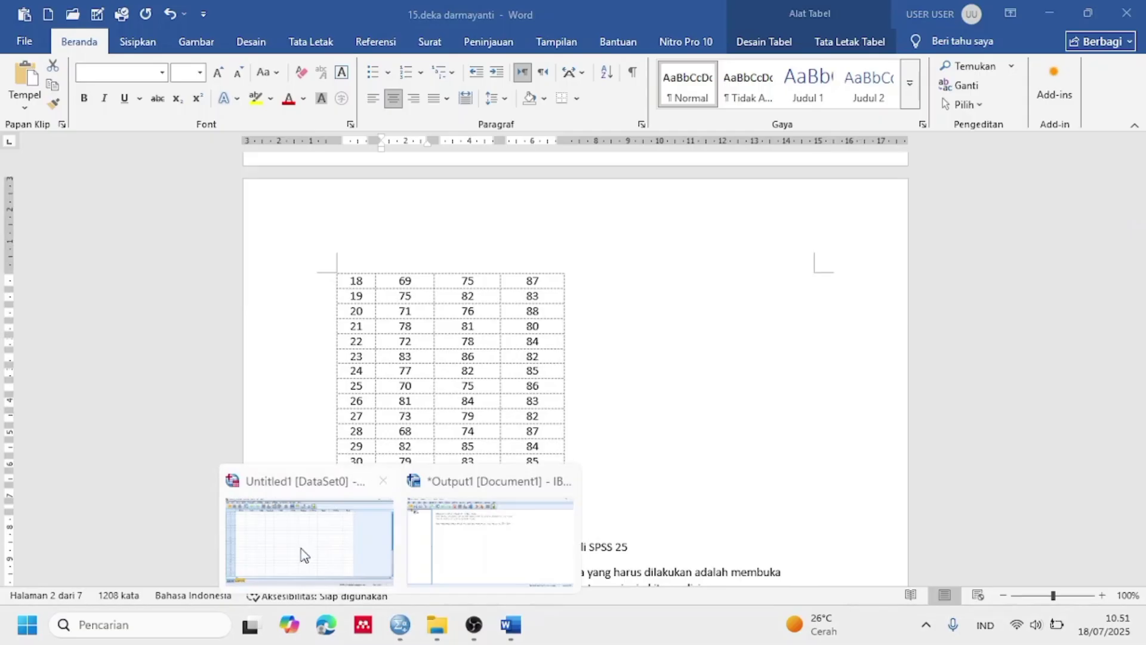
{"action": "left_click", "coordinate": [299, 548]}
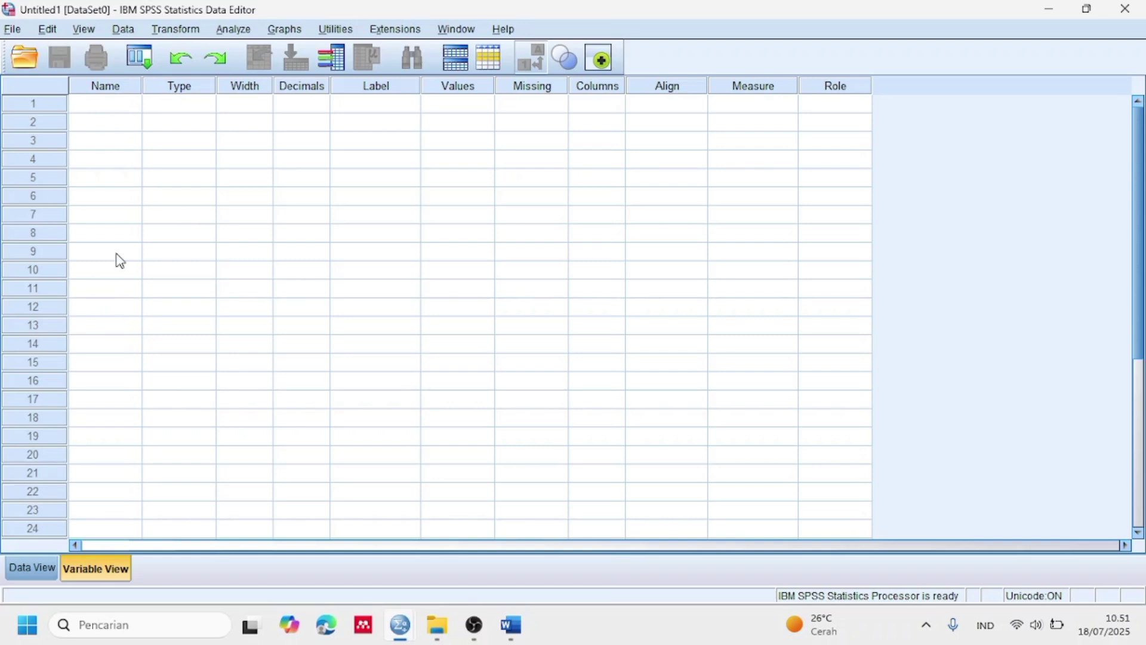
{"action": "left_click", "coordinate": [119, 104]}
{"action": "type", "text": "x1"}
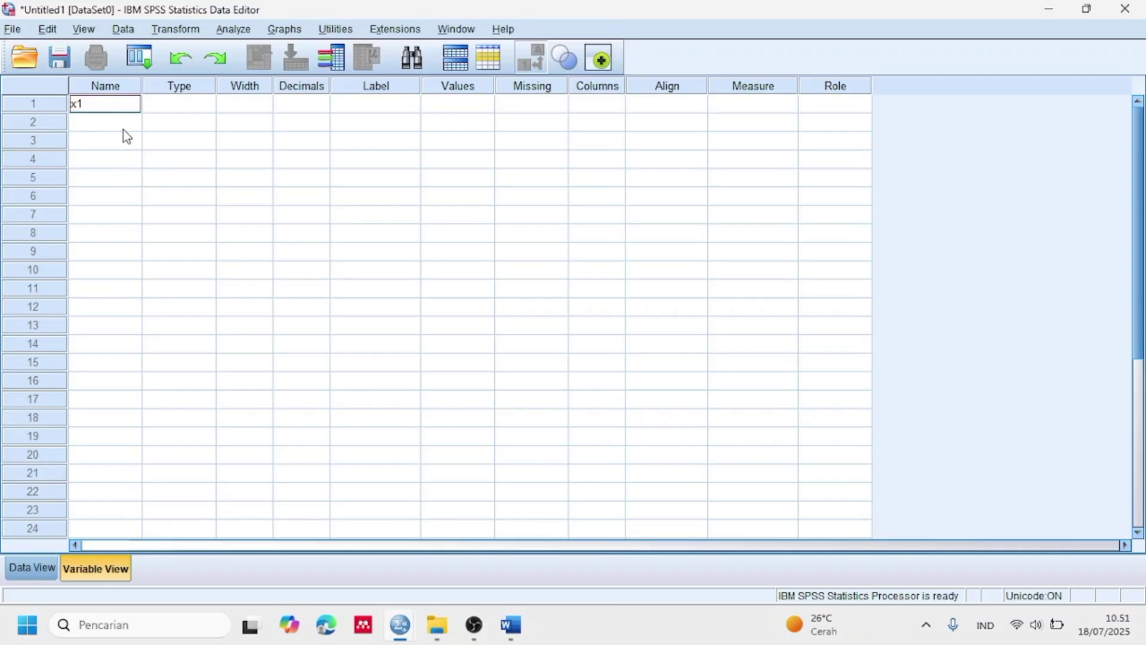
{"action": "left_click", "coordinate": [123, 127]}
{"action": "type", "text": "x2"}
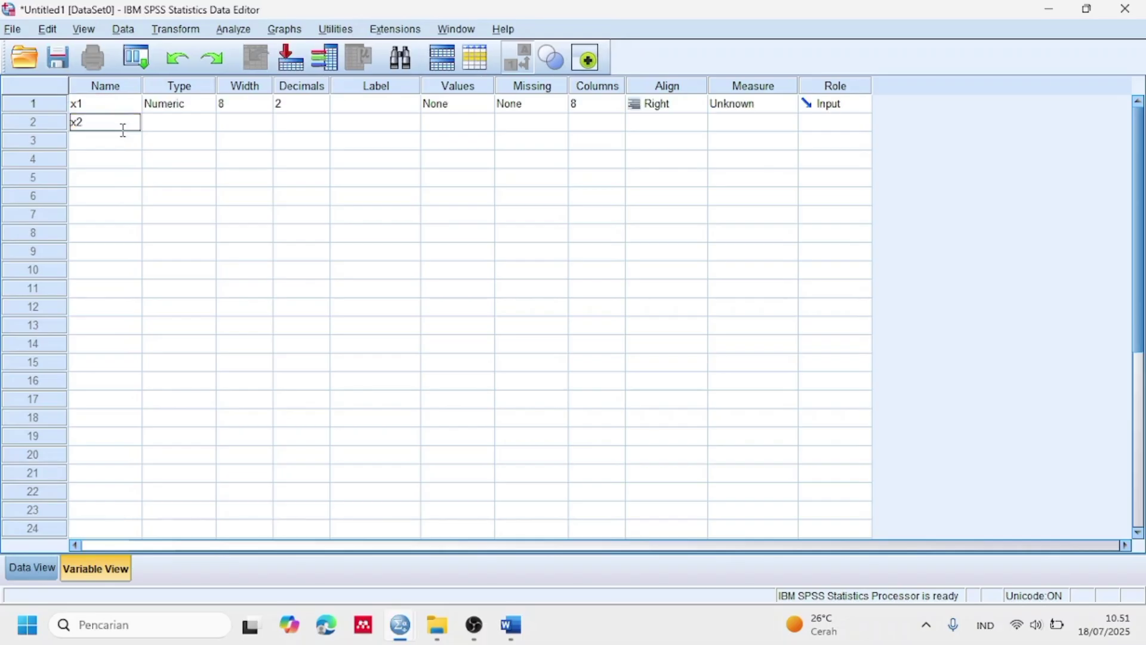
{"action": "left_click", "coordinate": [127, 141]}
{"action": "type", "text": "y"}
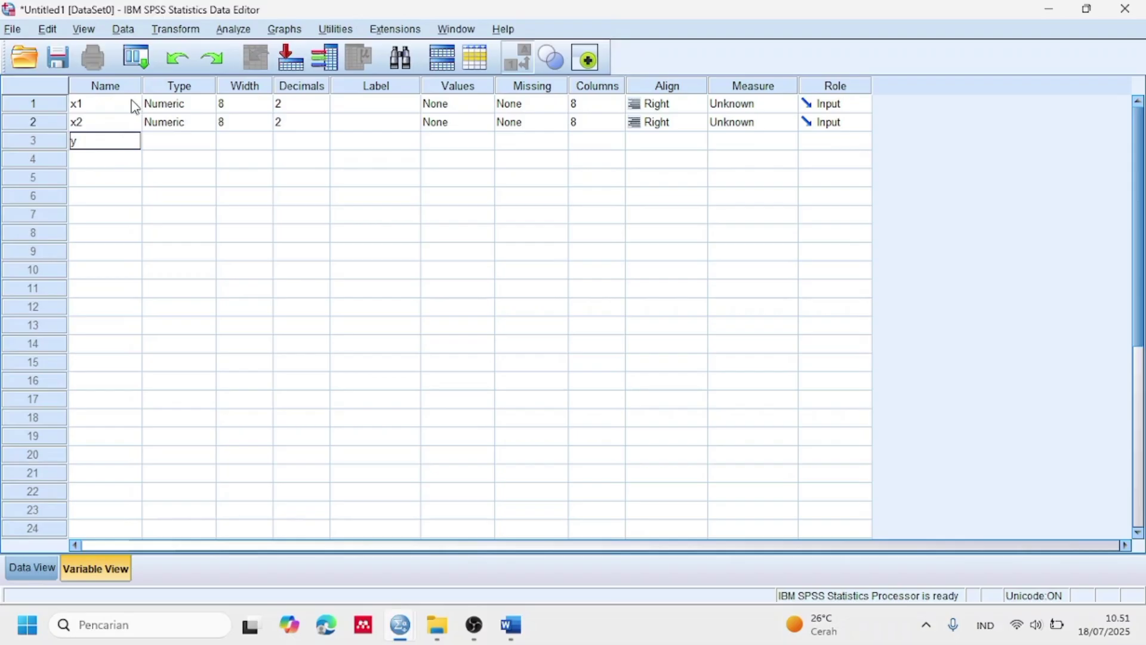
{"action": "left_click", "coordinate": [120, 114]}
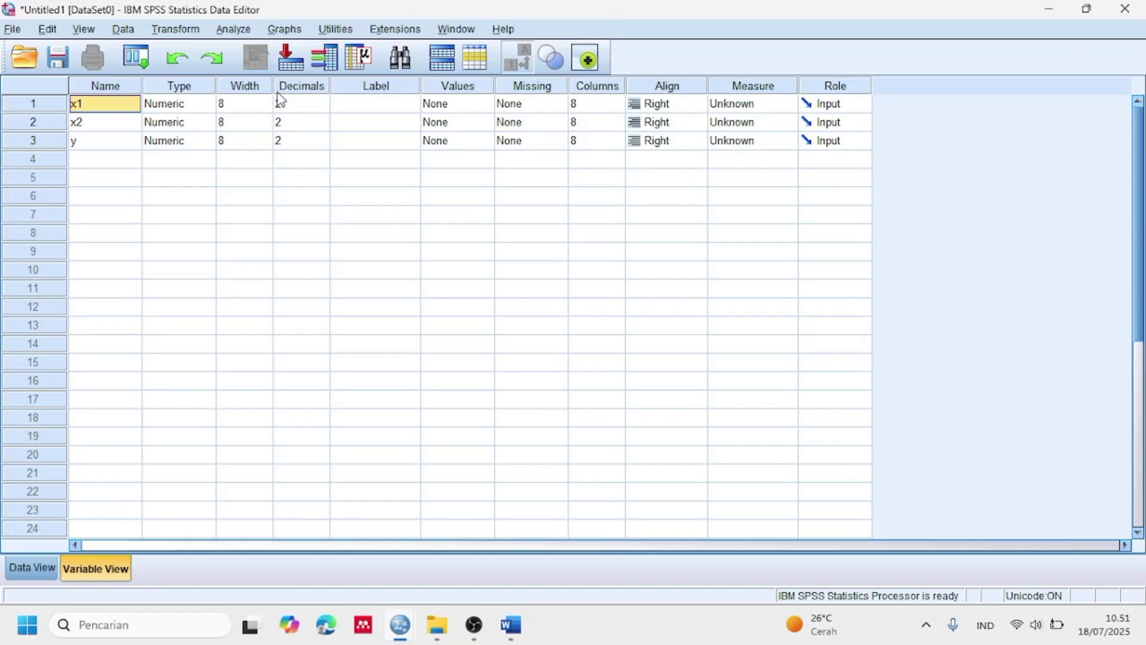
Set the decimals of the variables x1, x2 and y to 0
{"action": "left_click", "coordinate": [353, 109]}
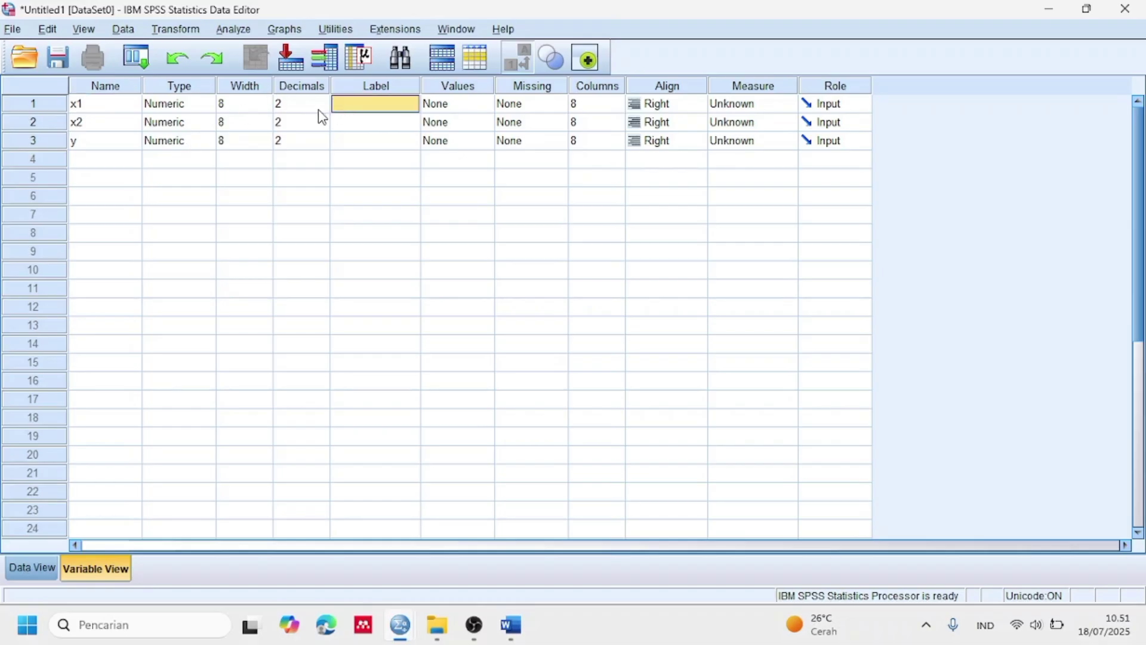
{"action": "left_click", "coordinate": [321, 110]}
{"action": "left_click", "coordinate": [323, 109]}
{"action": "left_click", "coordinate": [322, 110]}
{"action": "key", "text": "Return"}
{"action": "left_click", "coordinate": [323, 127]}
{"action": "left_click", "coordinate": [324, 128]}
{"action": "key", "text": "Return"}
{"action": "double_click", "coordinate": [324, 145]}
Check the variable meanings in the Word document, and label x1 "belajar", x2 "bermain" and y "prestasi" in SPSS
{"action": "left_click", "coordinate": [511, 625]}
{"action": "left_click_drag", "start_coordinate": [1140, 235], "coordinate": [1139, 194]}
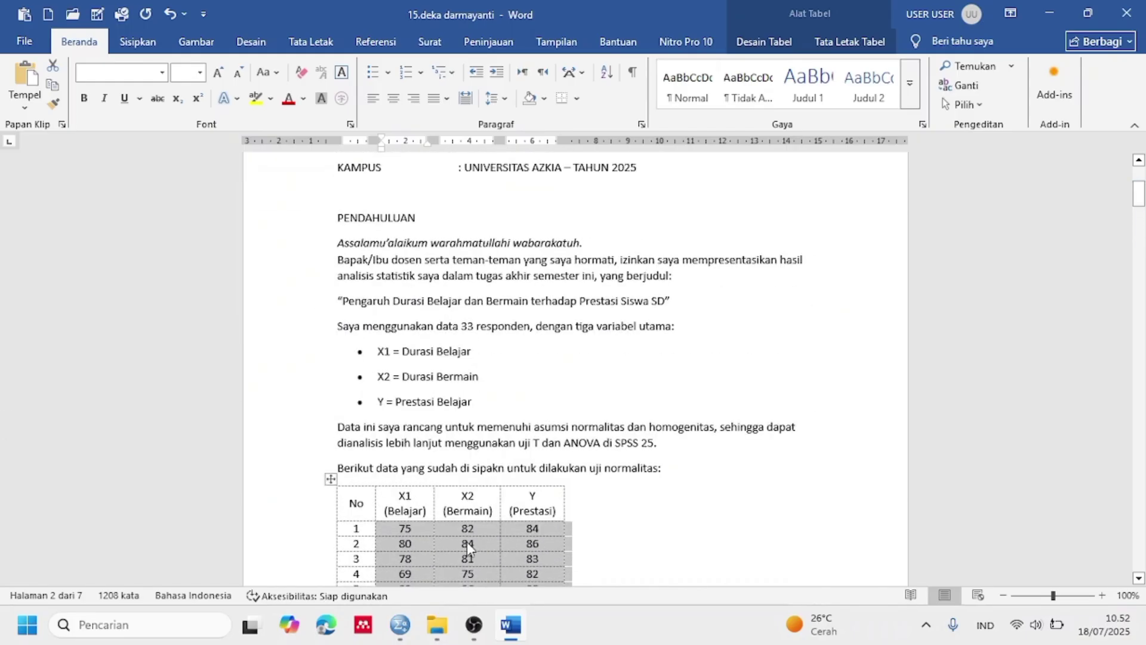
{"action": "mouse_move", "coordinate": [400, 636]}
{"action": "left_click", "coordinate": [311, 550]}
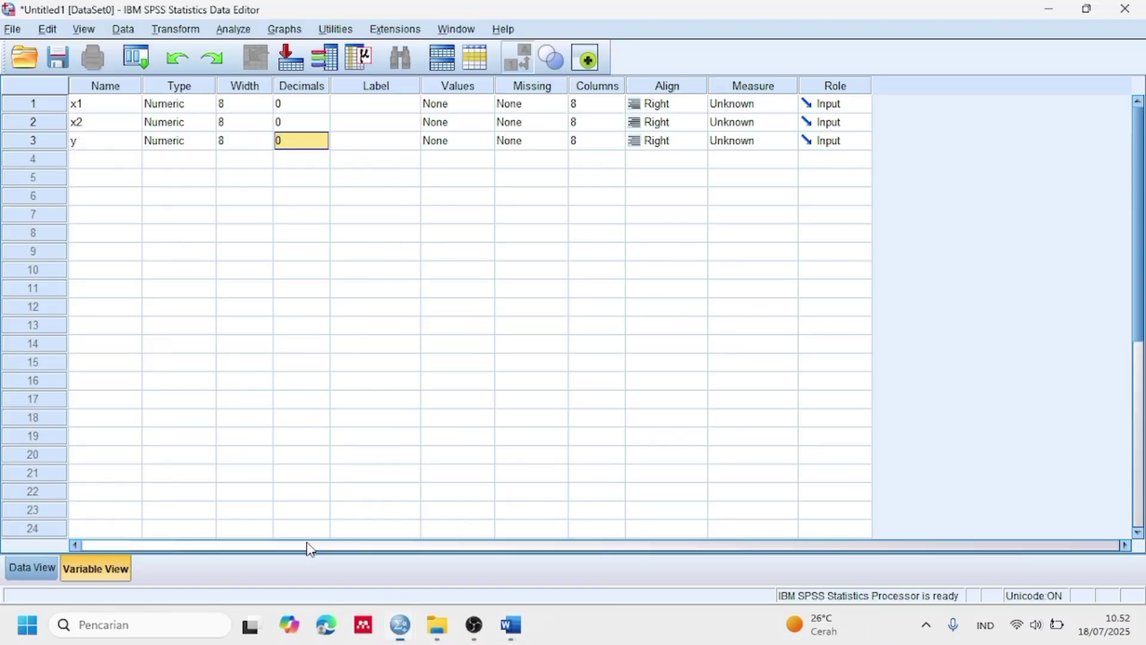
{"action": "left_click", "coordinate": [384, 107]}
{"action": "type", "text": "belajar"}
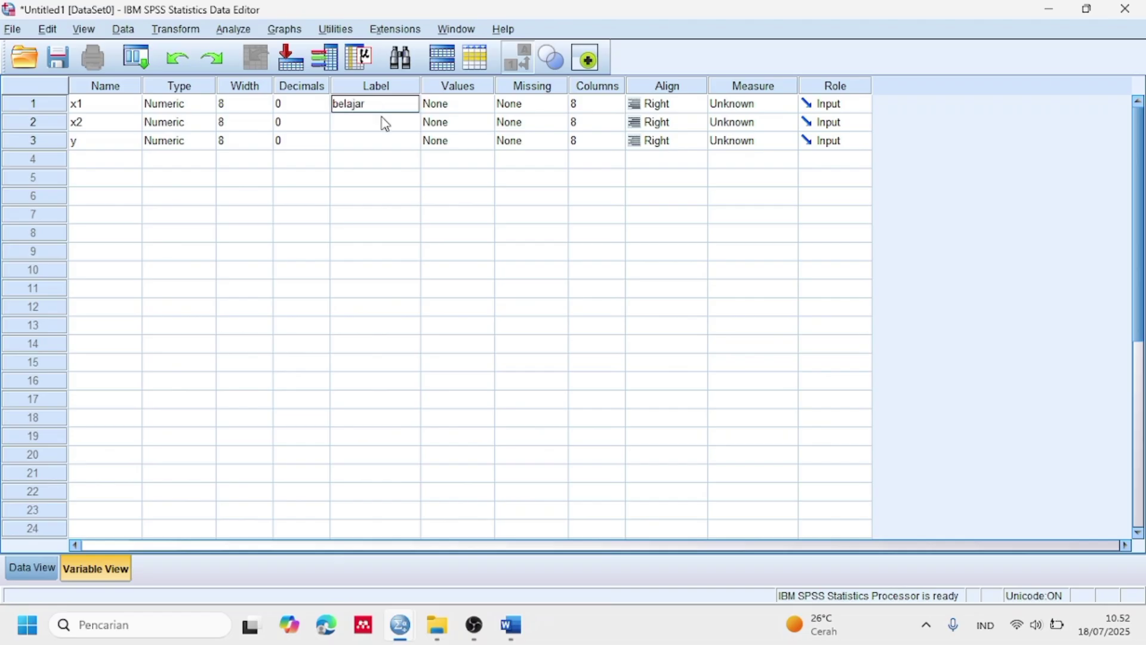
{"action": "left_click", "coordinate": [384, 122]}
{"action": "type", "text": "bermain"}
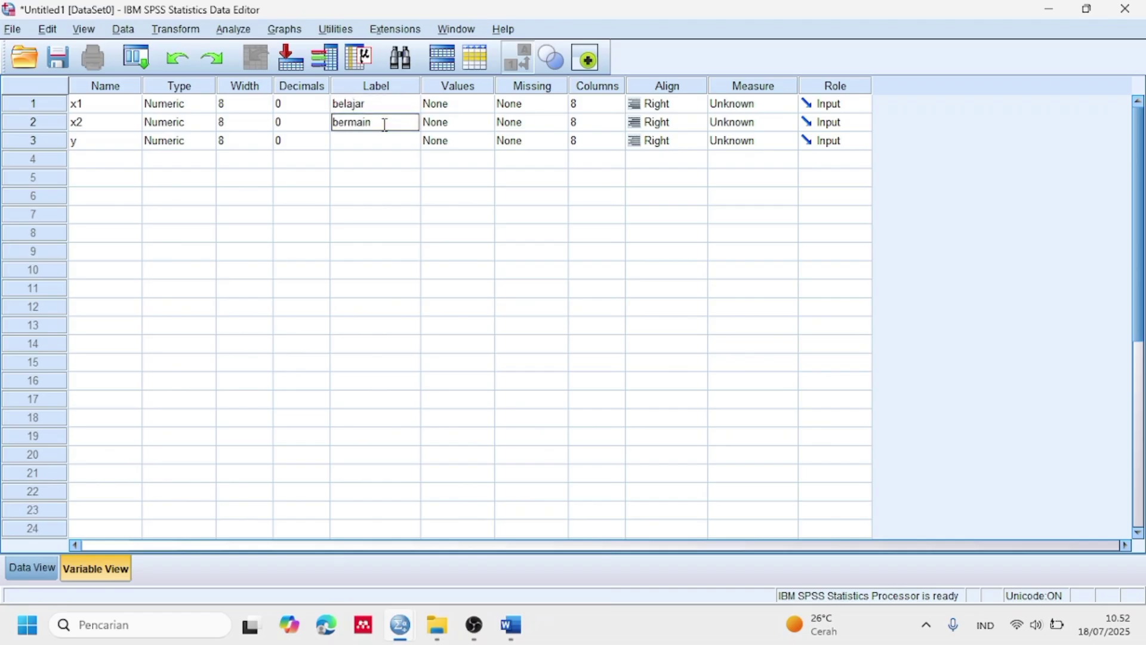
{"action": "left_click", "coordinate": [384, 138]}
{"action": "type", "text": "prestasi"}
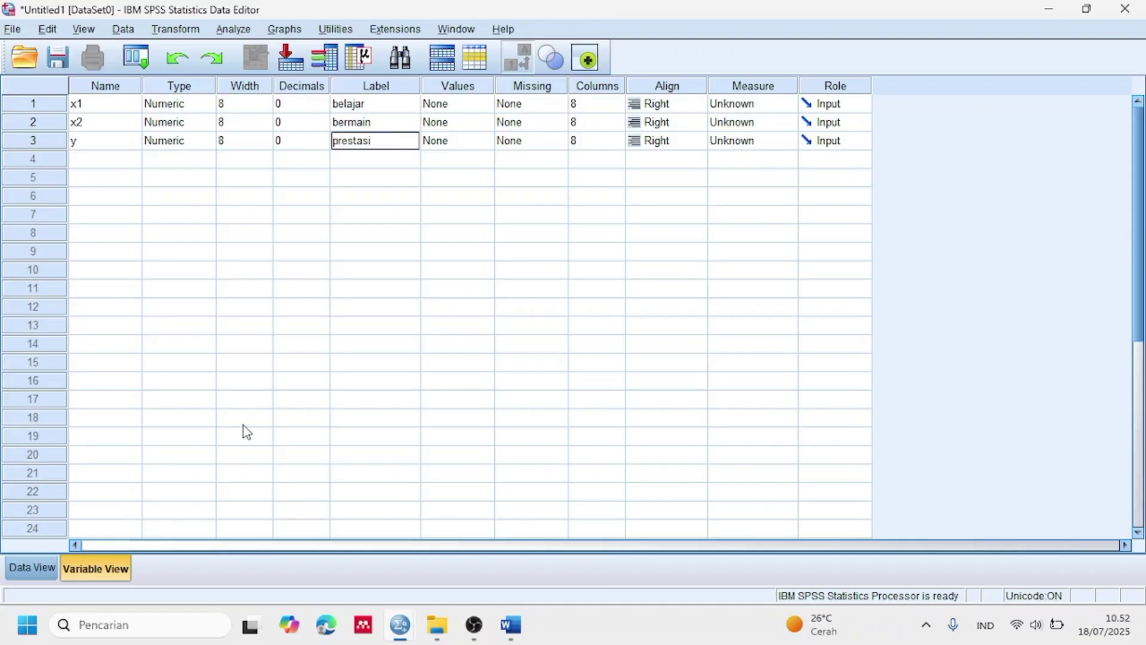
Paste the copied respondent values into the data grid, starting at the first case of x1
{"action": "left_click", "coordinate": [34, 569]}
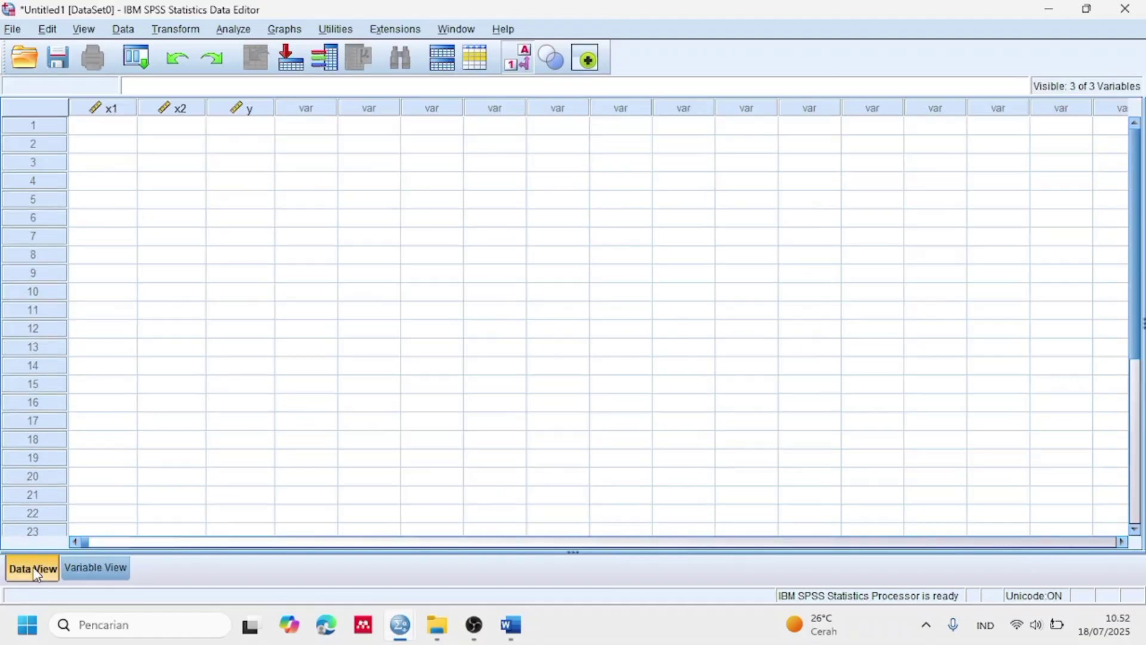
{"action": "right_click", "coordinate": [108, 132]}
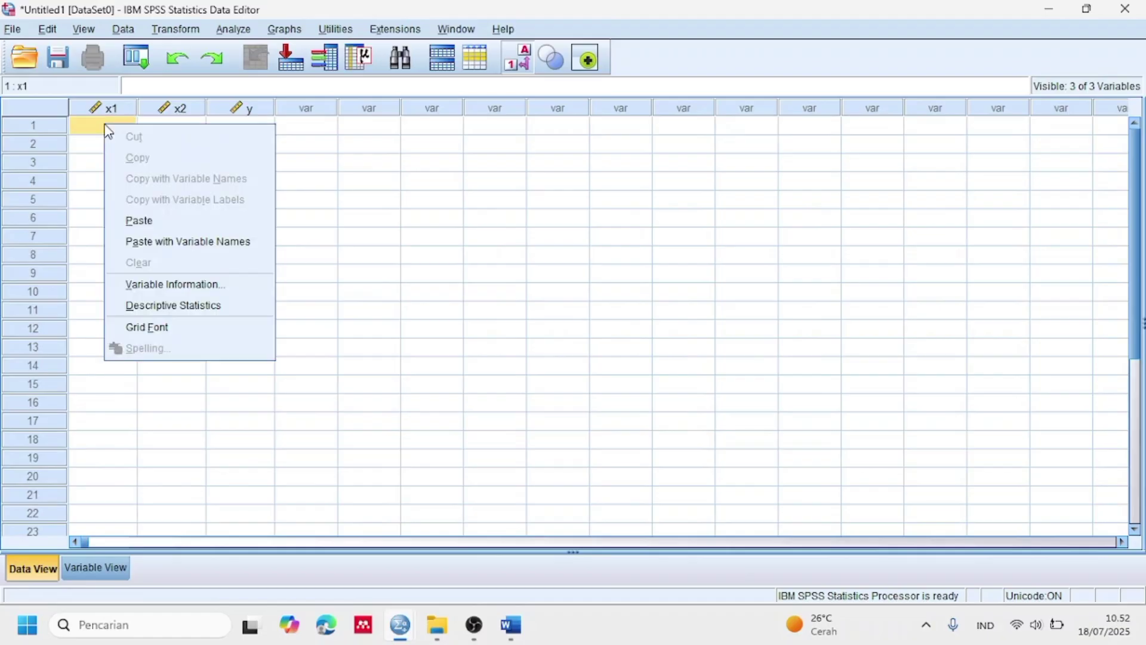
{"action": "left_click", "coordinate": [150, 221]}
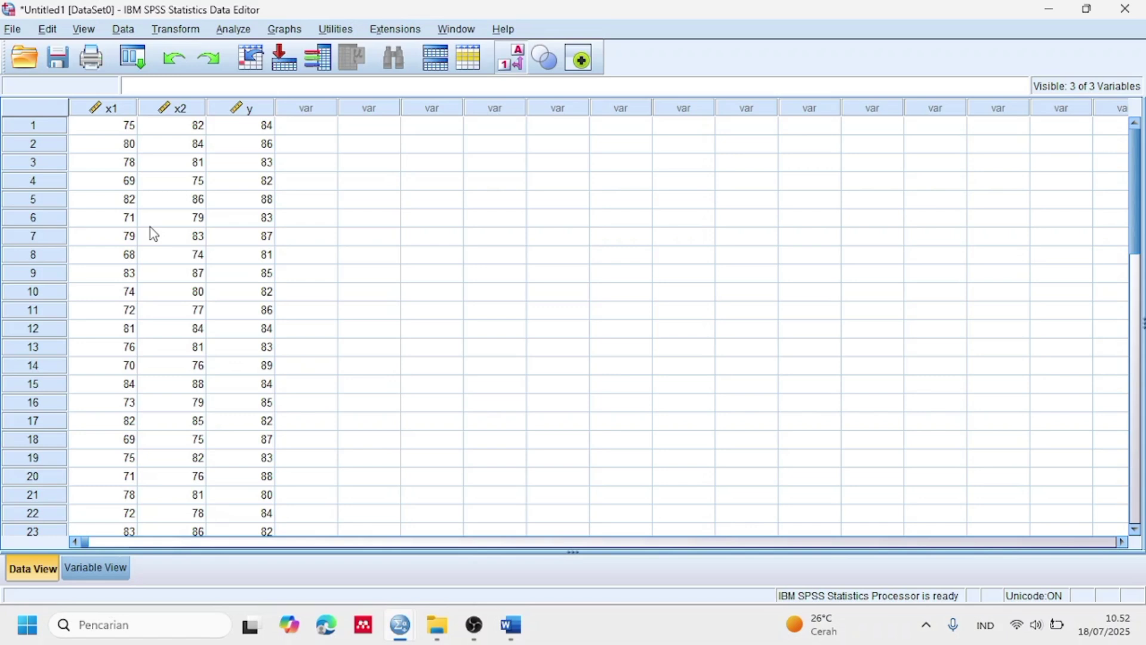
Start the Explore procedure with belajar, bermain and prestasi as the dependent variables
{"action": "left_click", "coordinate": [223, 33]}
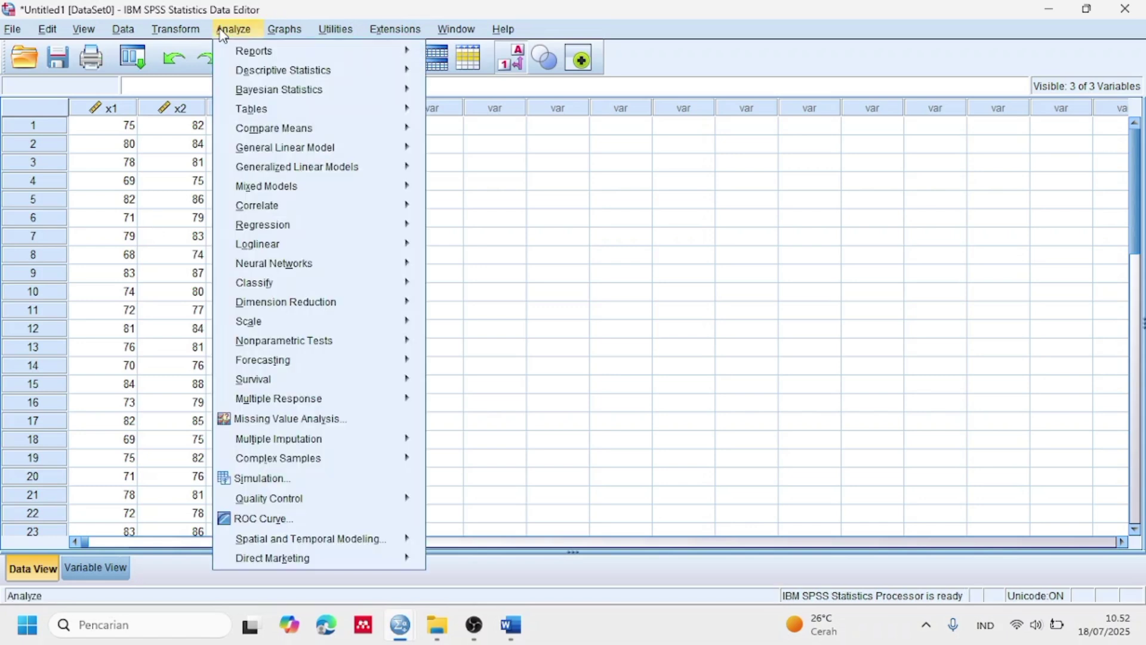
{"action": "mouse_move", "coordinate": [262, 76]}
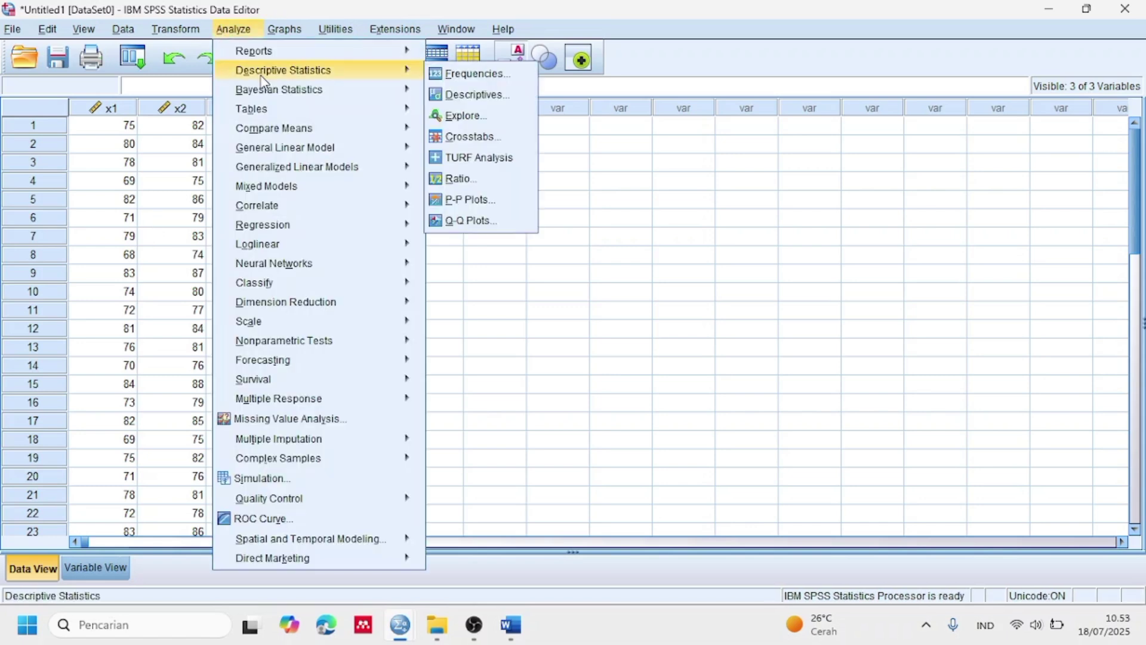
{"action": "left_click", "coordinate": [466, 116]}
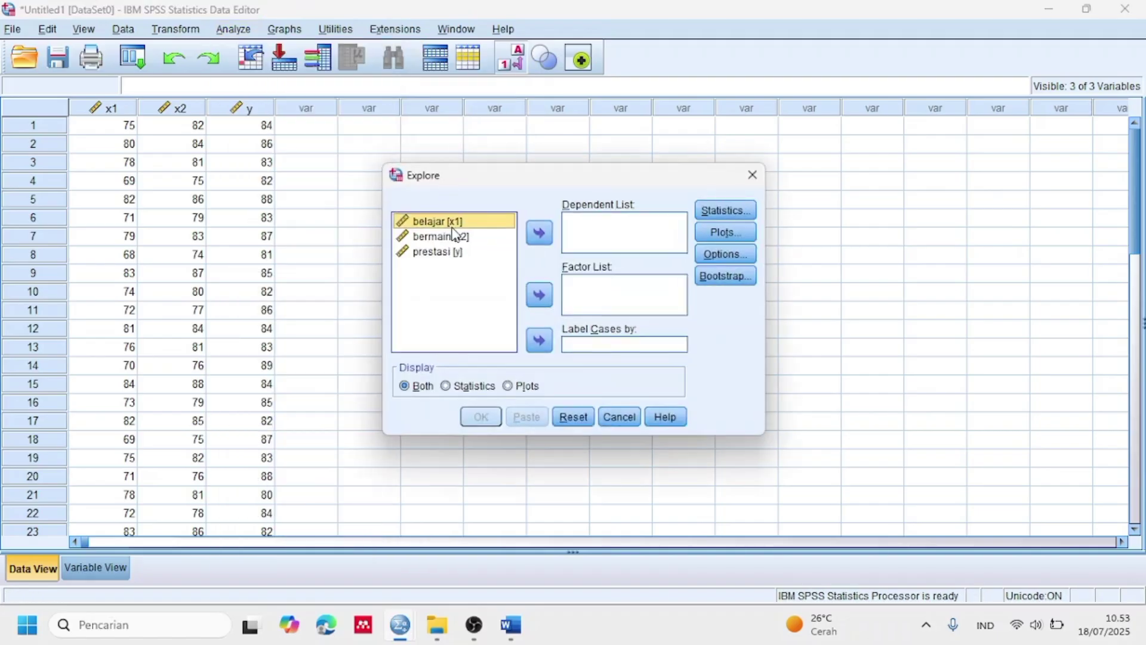
{"action": "left_click", "coordinate": [538, 236]}
{"action": "left_click", "coordinate": [468, 226]}
{"action": "left_click", "coordinate": [538, 234]}
{"action": "left_click", "coordinate": [461, 225]}
{"action": "left_click", "coordinate": [538, 233]}
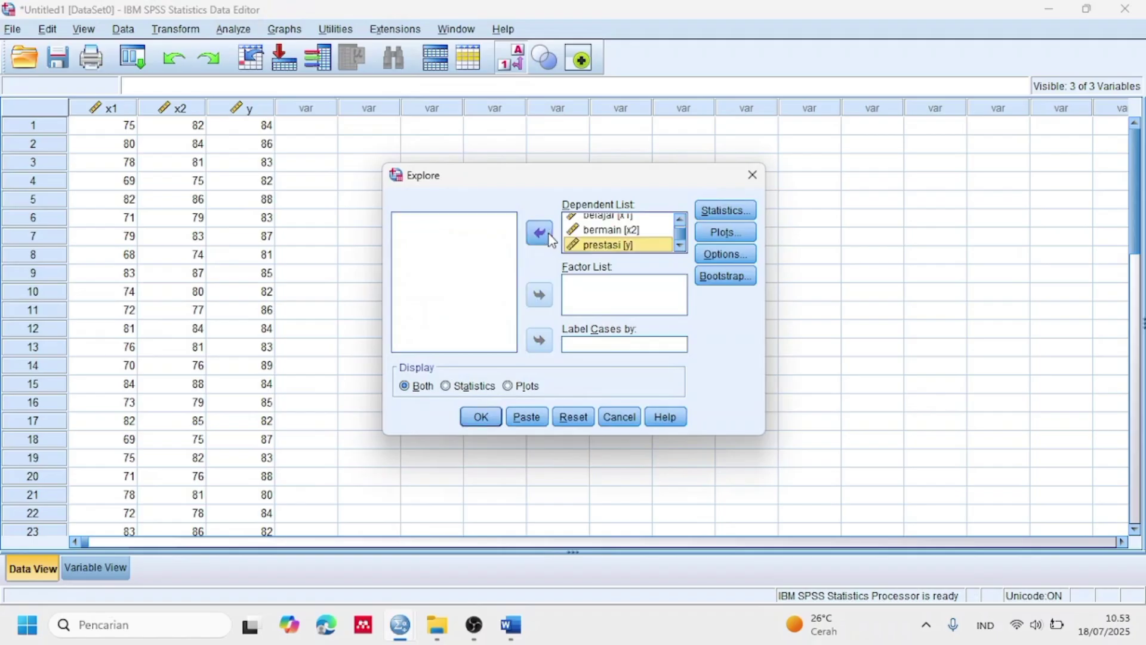
Enable normality plots with tests for the Explore analysis and run it
{"action": "left_click", "coordinate": [723, 234]}
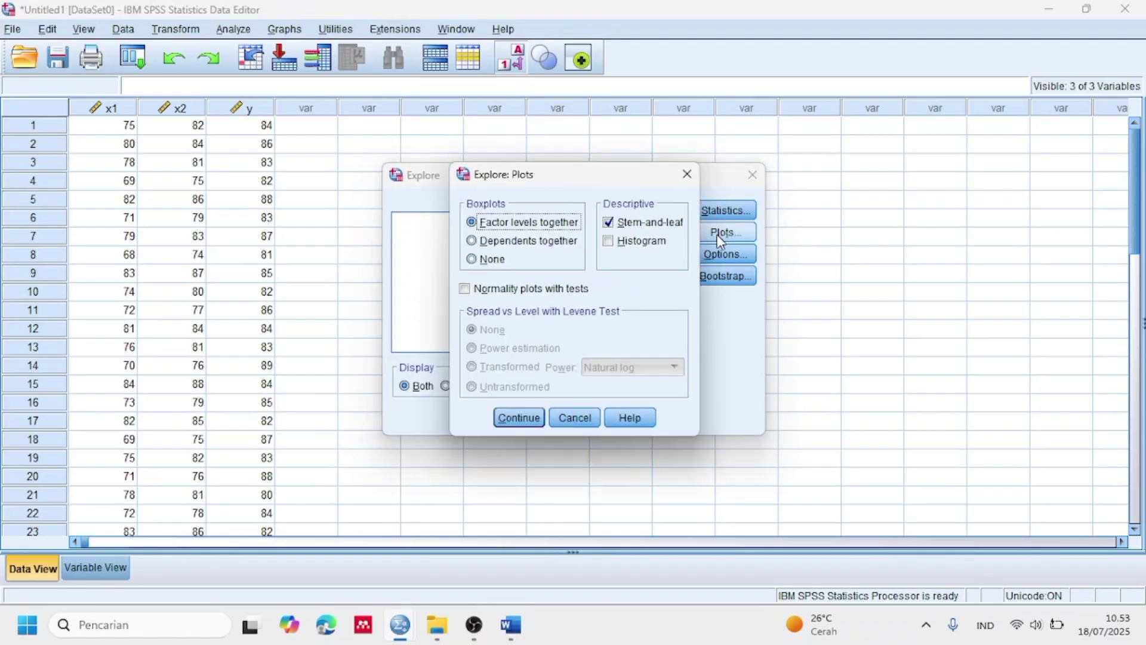
{"action": "left_click", "coordinate": [541, 292]}
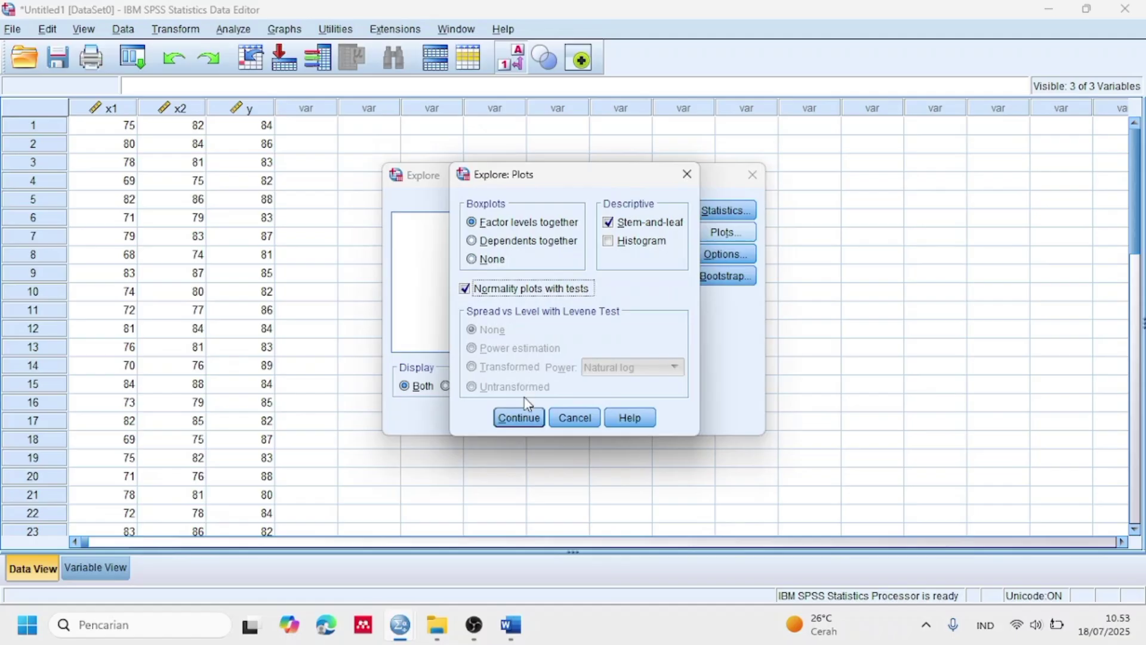
{"action": "left_click", "coordinate": [517, 418]}
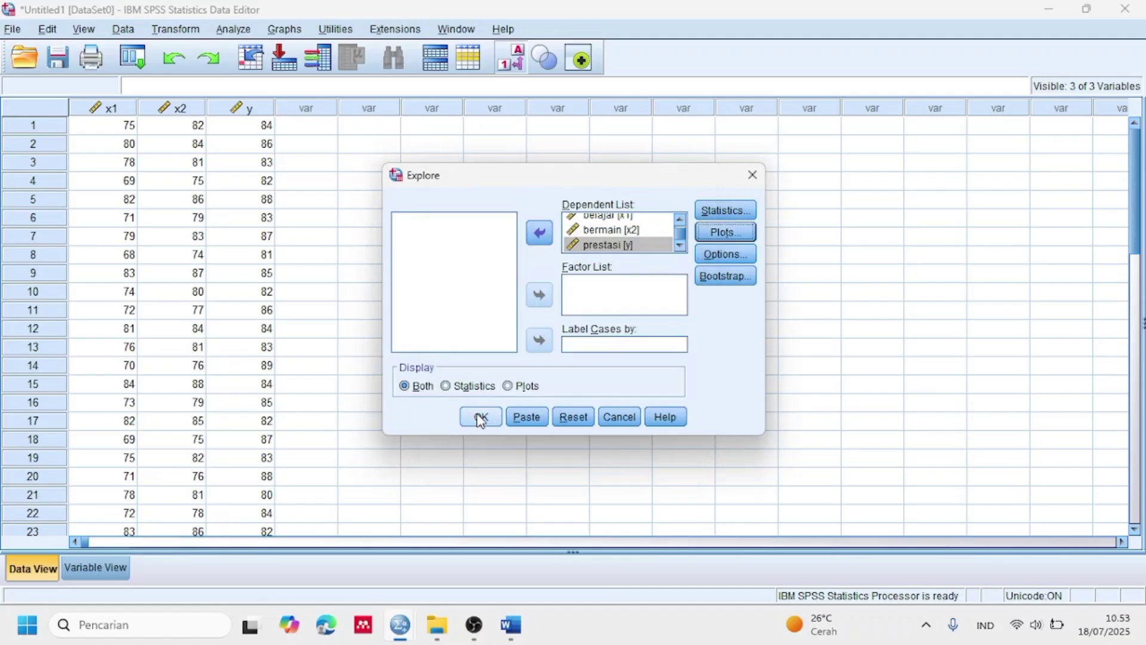
{"action": "left_click", "coordinate": [481, 418]}
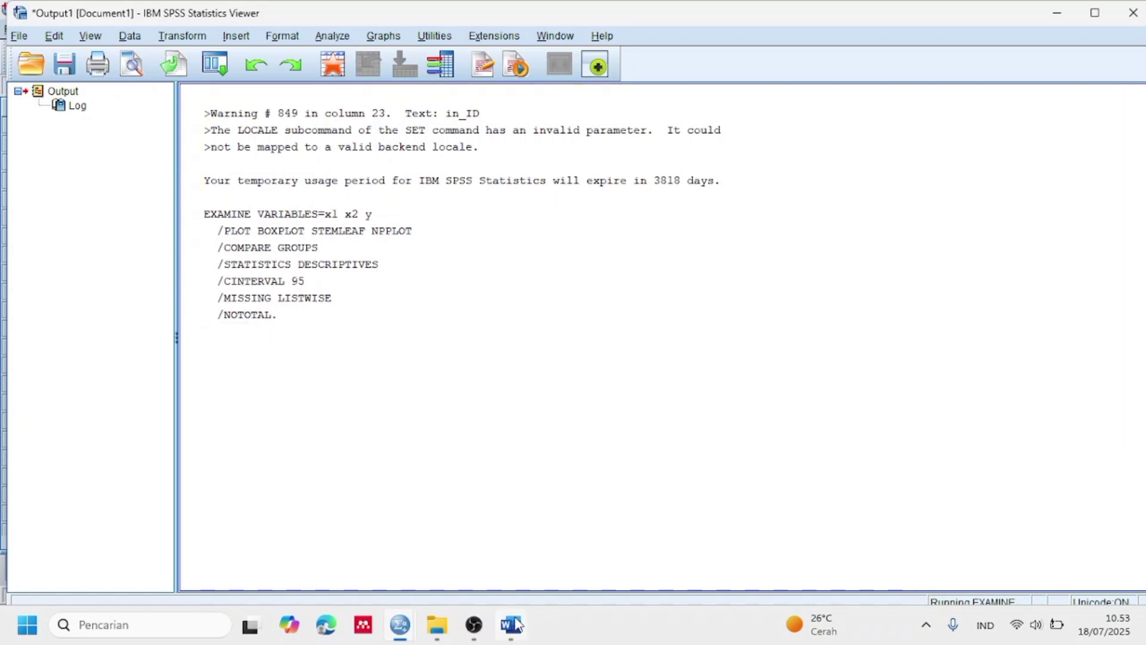
Examine the Explore output in SPSS and the Tests of Normality table in the Word document, including the Kolmogorov-Smirnov significance values
{"action": "left_click", "coordinate": [512, 625]}
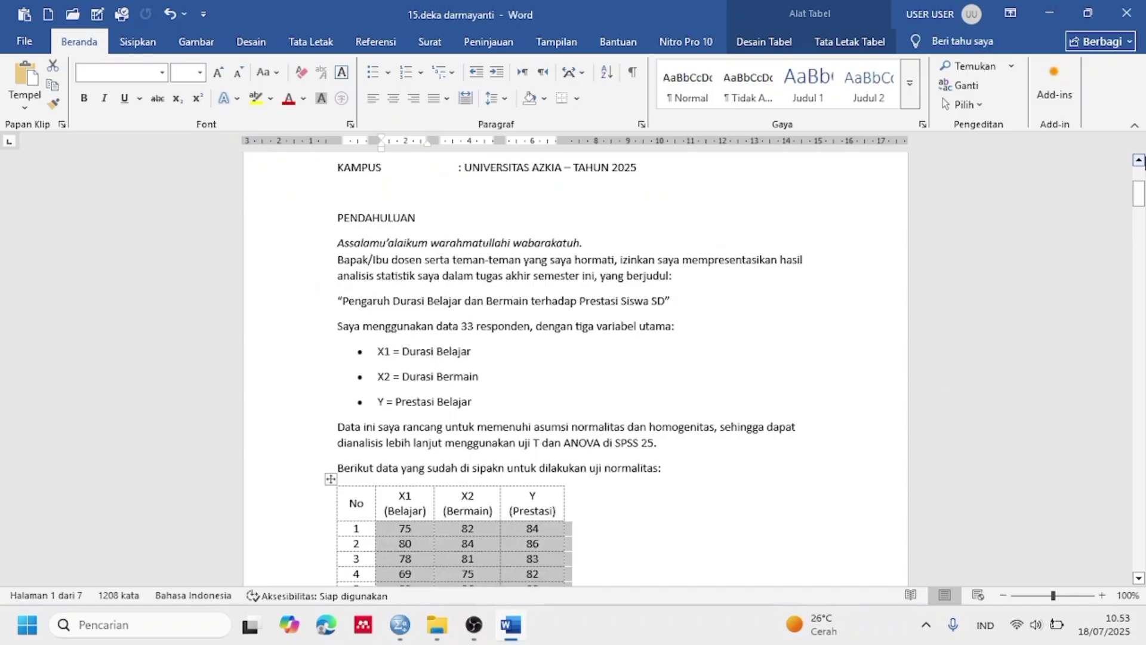
{"action": "left_click_drag", "start_coordinate": [1140, 194], "coordinate": [1140, 316]}
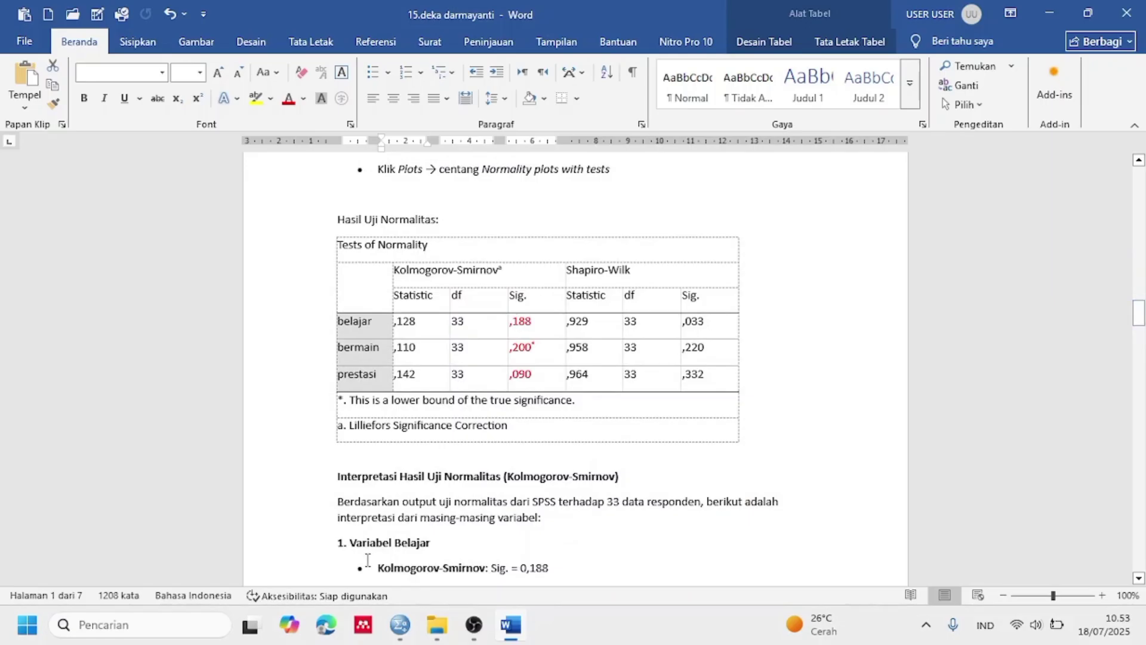
{"action": "mouse_move", "coordinate": [400, 624]}
{"action": "left_click", "coordinate": [486, 566]}
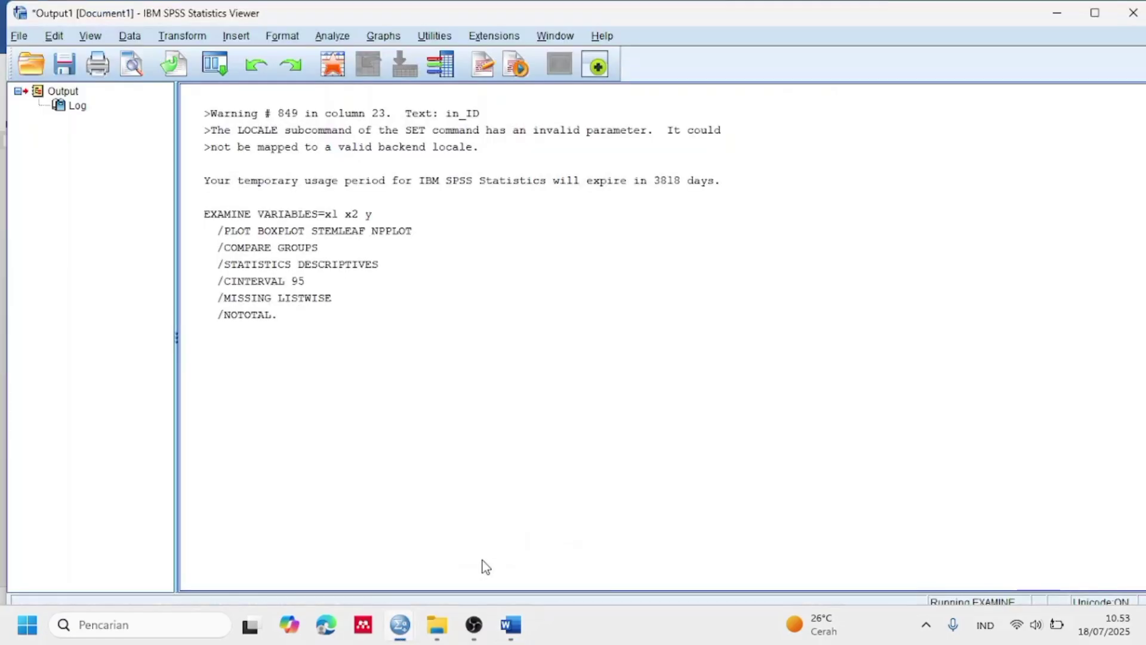
{"action": "left_click", "coordinate": [504, 621]}
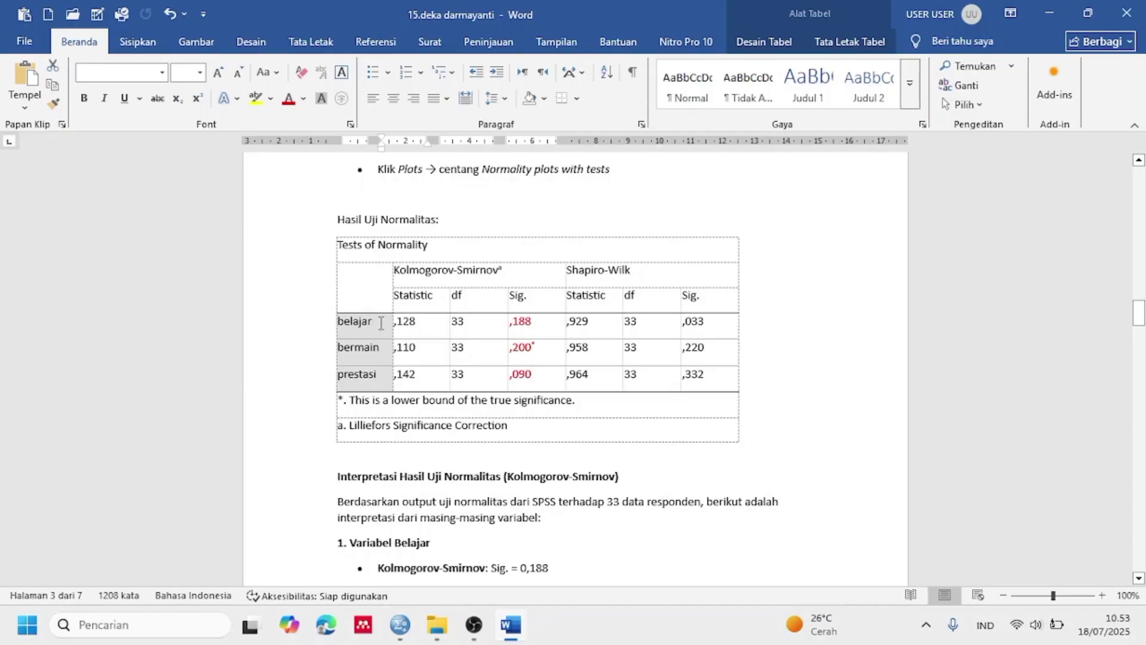
{"action": "left_click", "coordinate": [413, 631]}
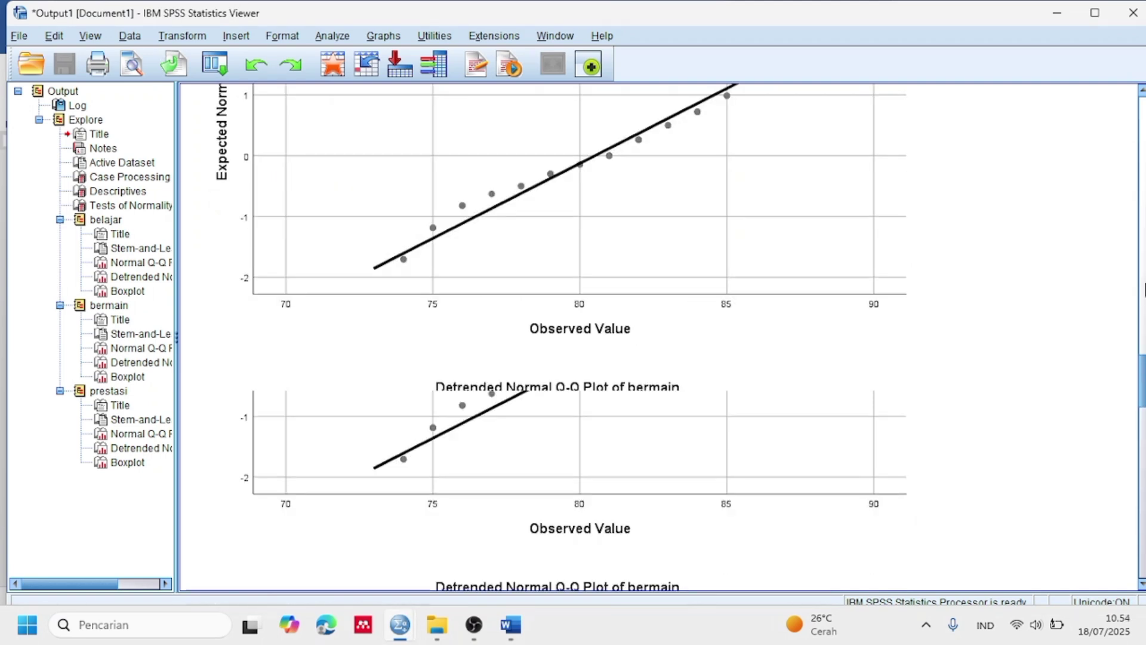
{"action": "left_click", "coordinate": [511, 625]}
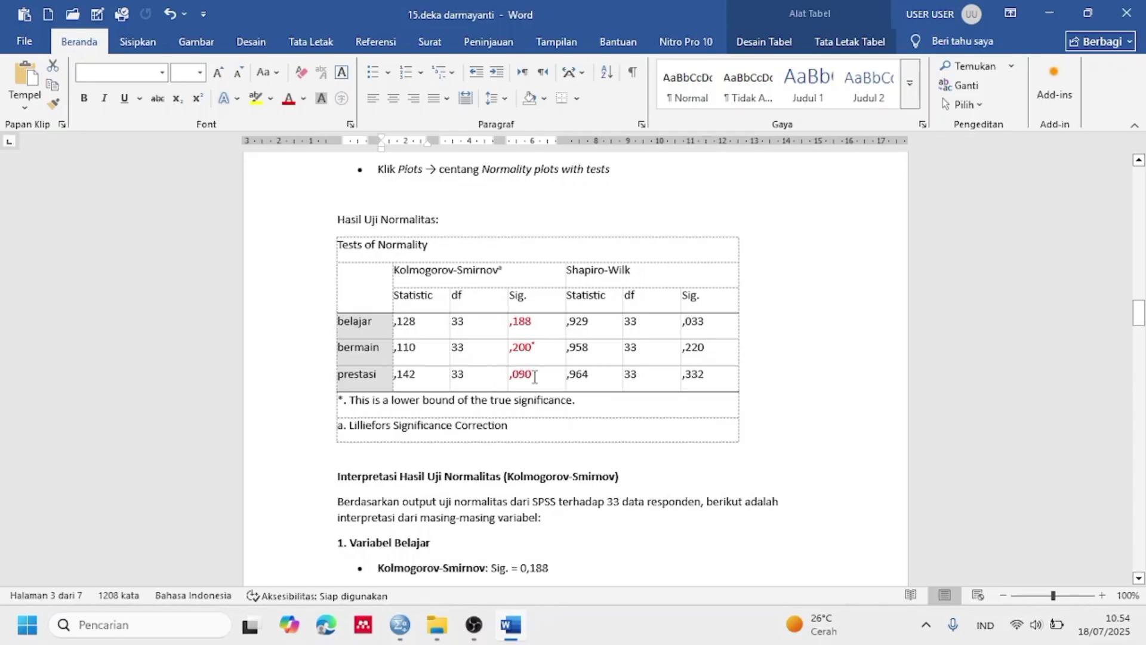
{"action": "left_click", "coordinate": [534, 376]}
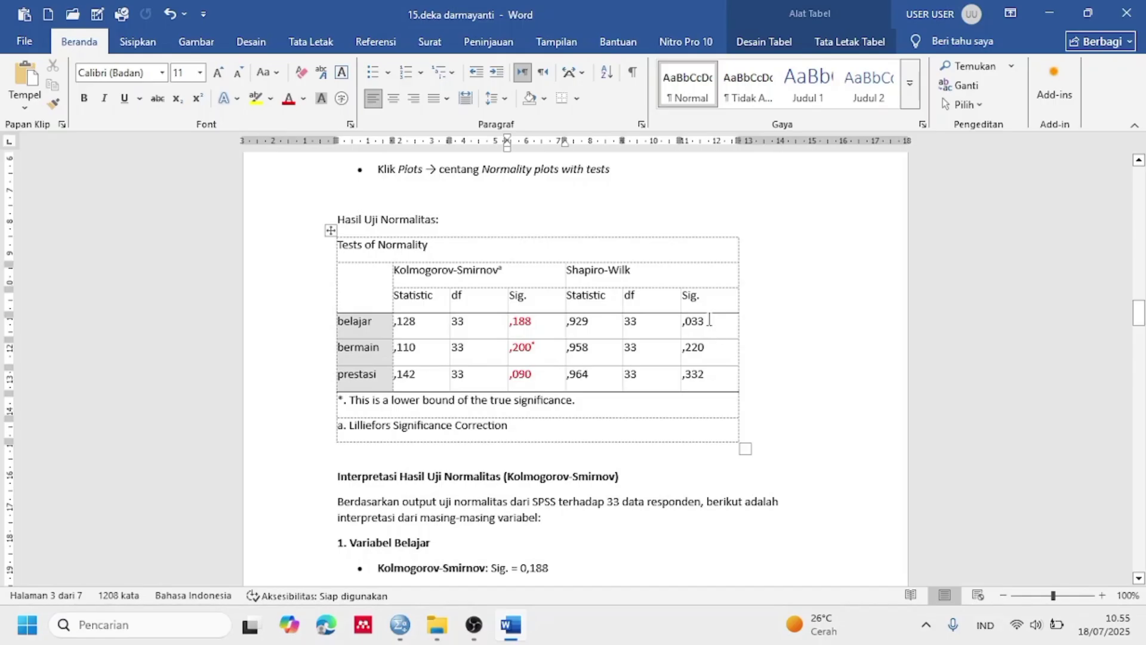
Switch to the SPSS Data Editor and run a legacy One-Sample Kolmogorov-Smirnov test on belajar, bermain and prestasi against the normal distribution
{"action": "mouse_move", "coordinate": [403, 627]}
{"action": "left_click", "coordinate": [352, 552]}
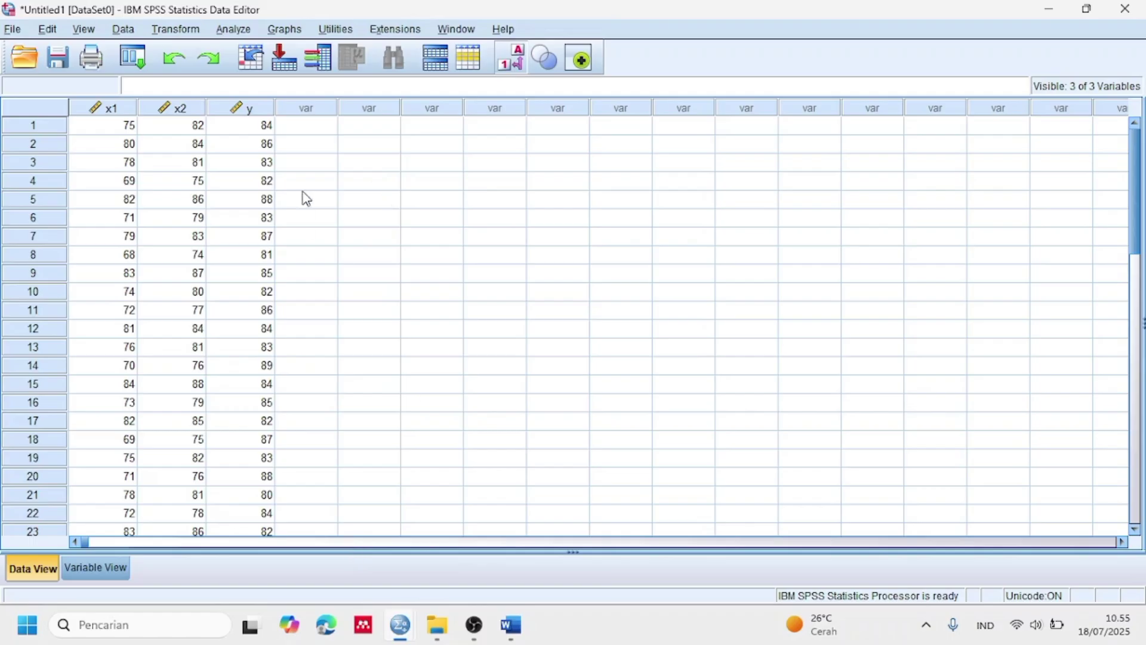
{"action": "left_click", "coordinate": [232, 30]}
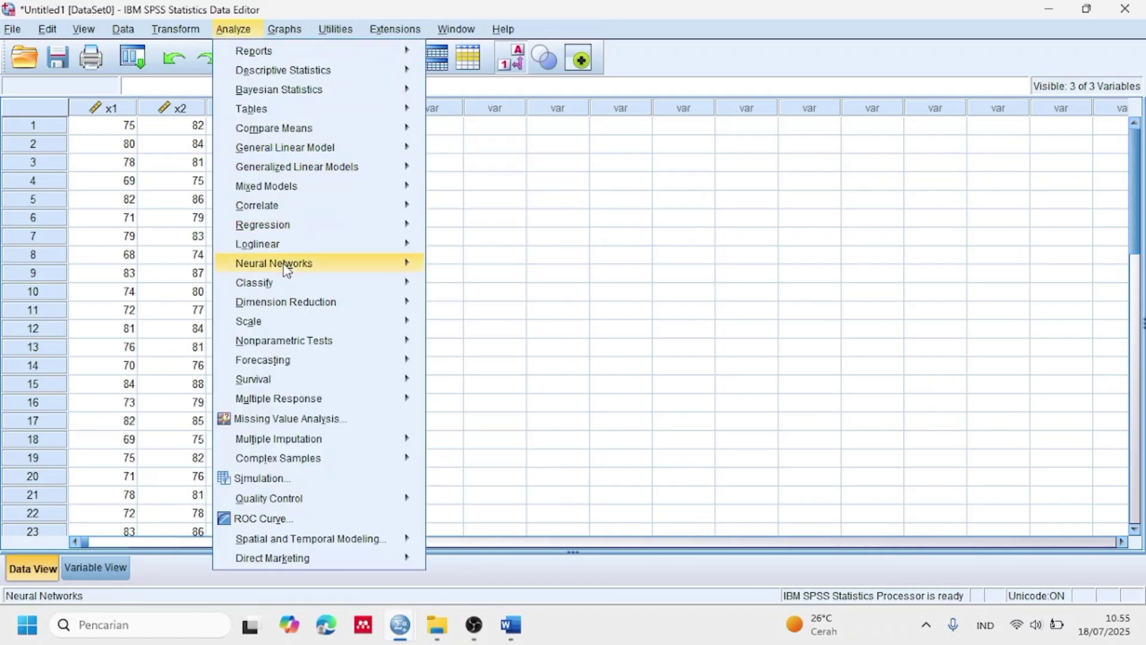
{"action": "mouse_move", "coordinate": [394, 349]}
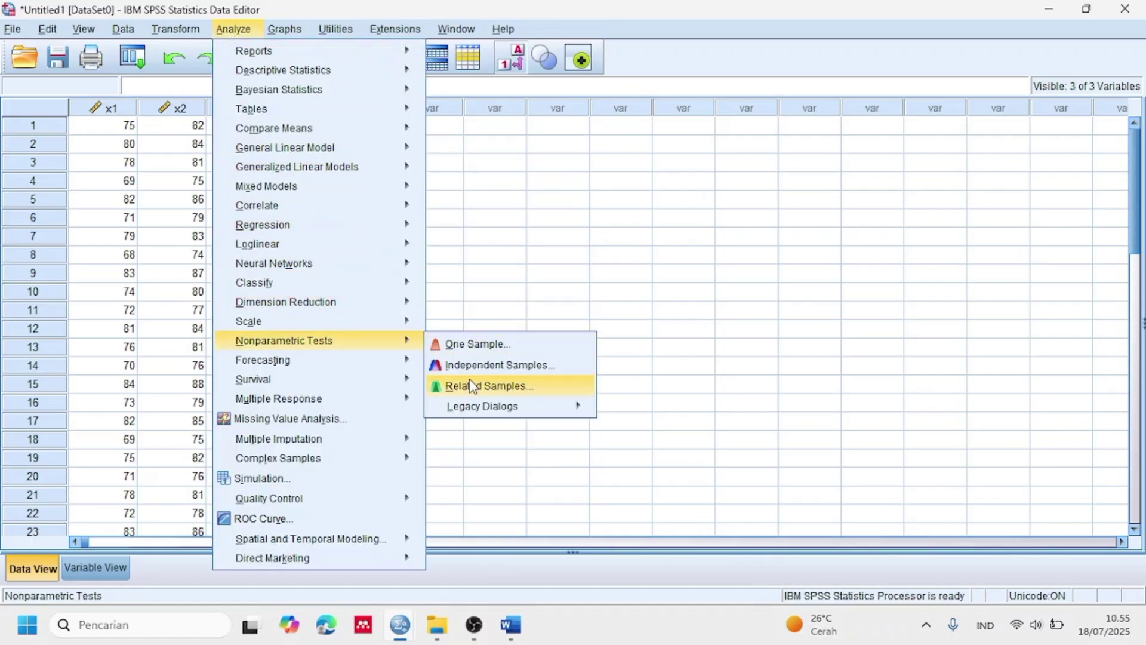
{"action": "mouse_move", "coordinate": [481, 412]}
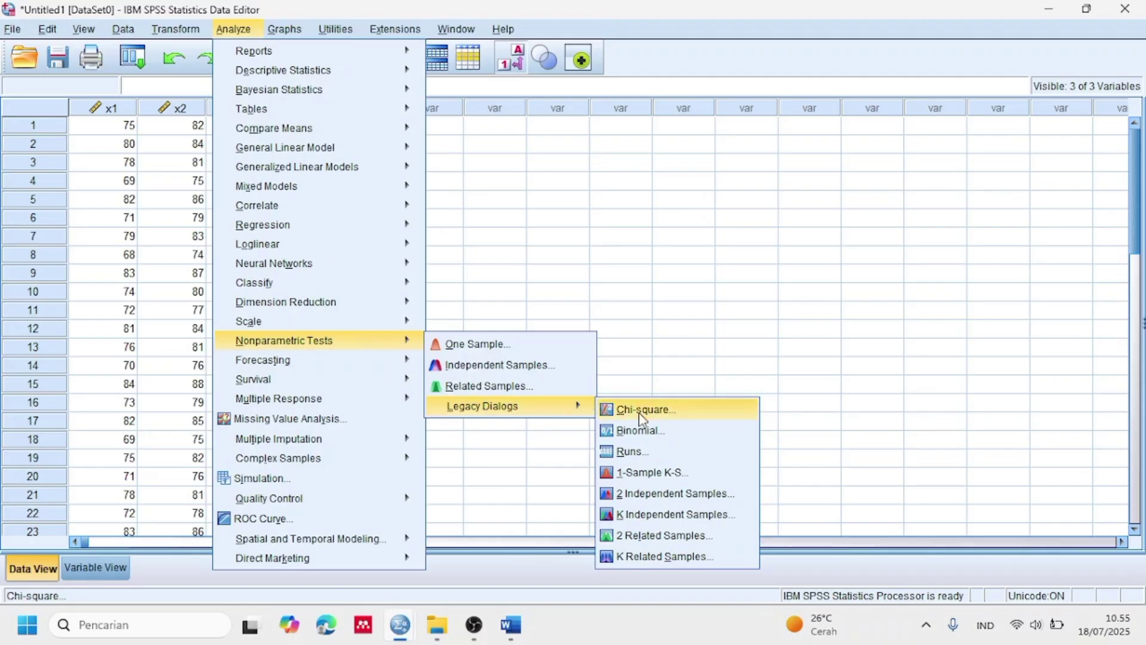
{"action": "left_click", "coordinate": [653, 473]}
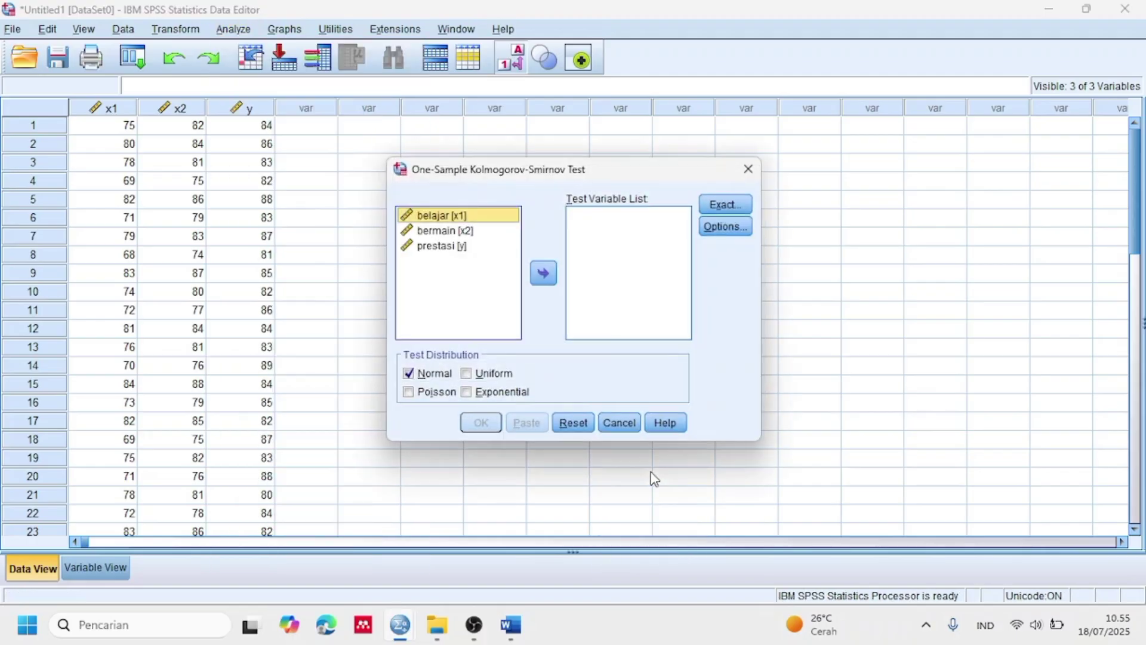
{"action": "left_click", "coordinate": [461, 245], "text": "shift"}
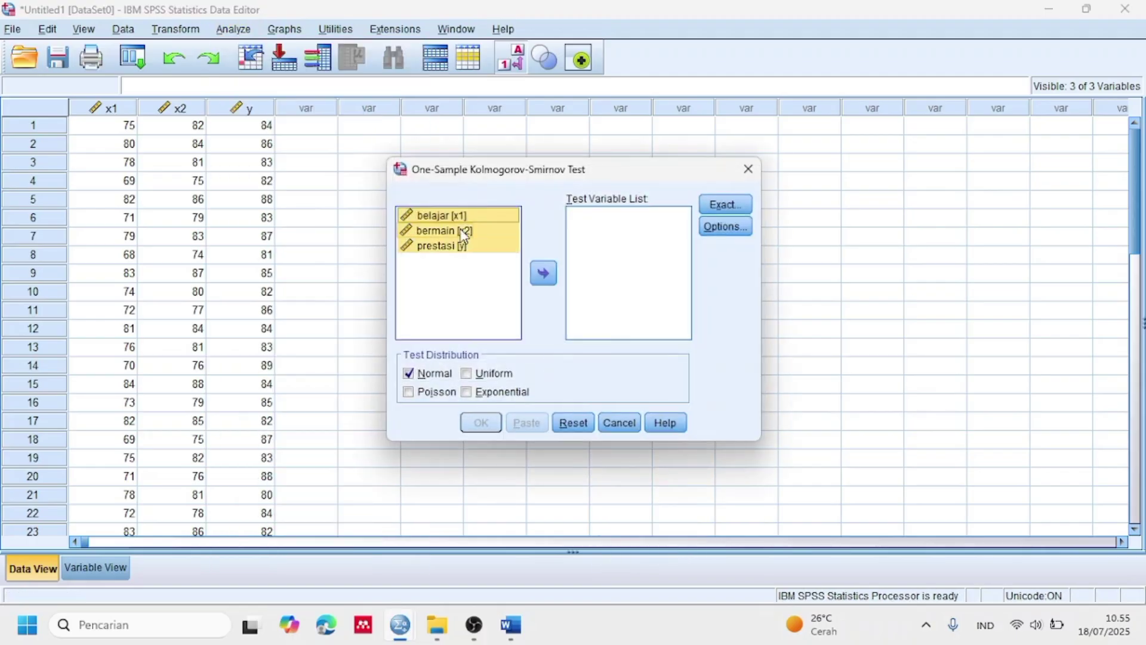
{"action": "left_click", "coordinate": [543, 272]}
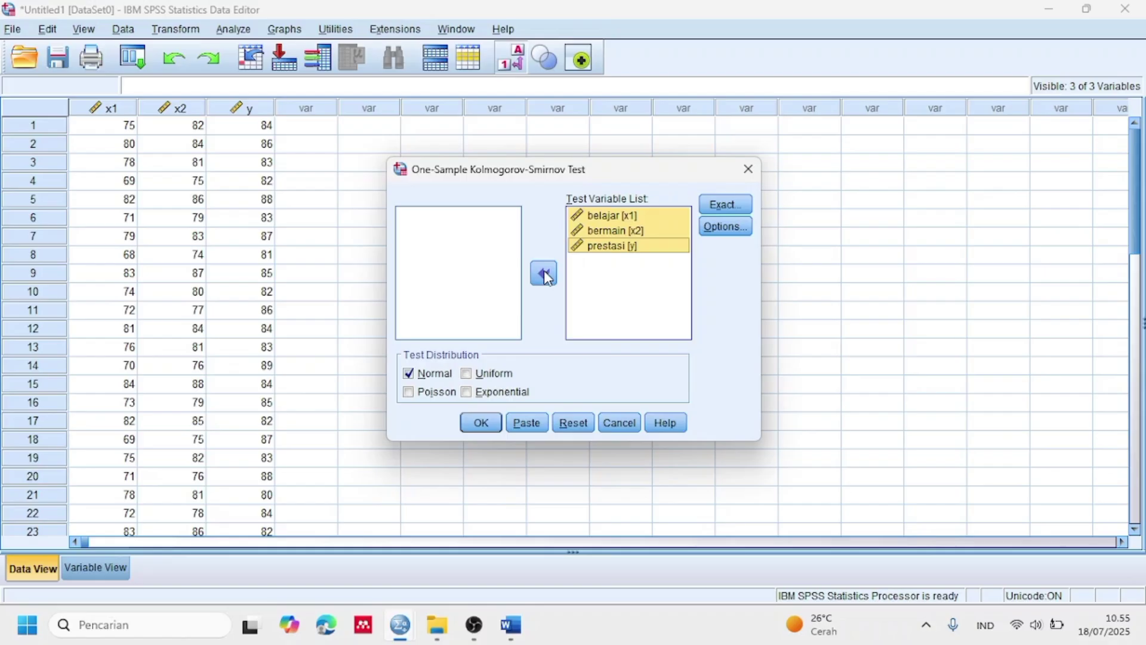
{"action": "left_click", "coordinate": [481, 423]}
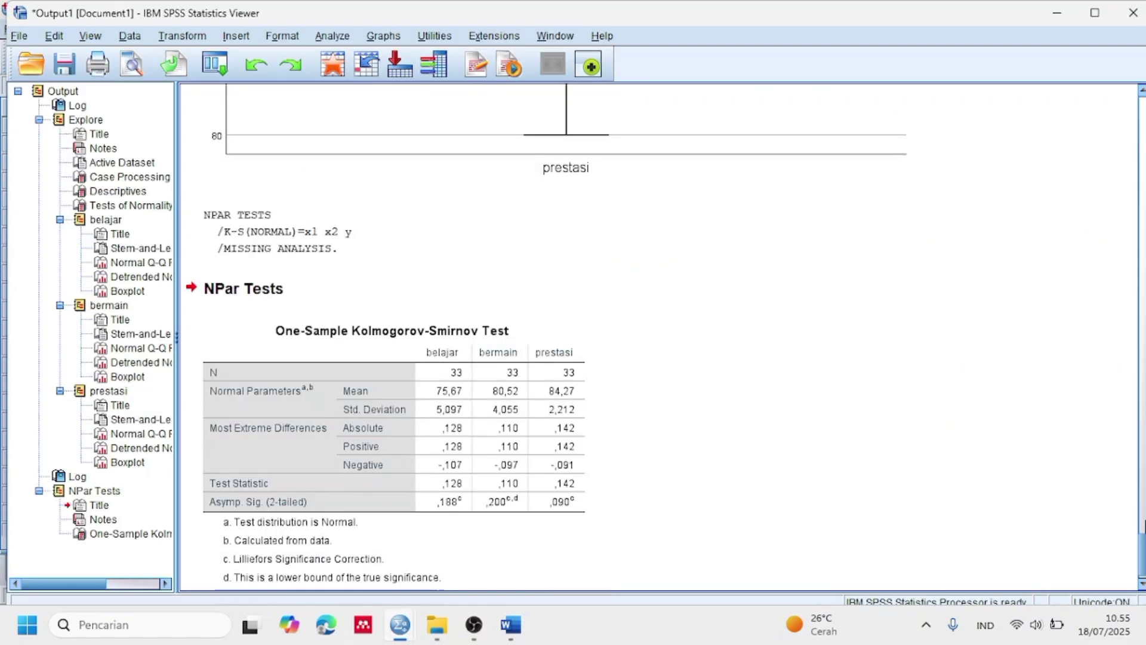
{"action": "left_click", "coordinate": [535, 455]}
Return to the Data Editor and start a linear regression with belajar and bermain as the independent variables
{"action": "mouse_move", "coordinate": [400, 624]}
{"action": "left_click", "coordinate": [333, 537]}
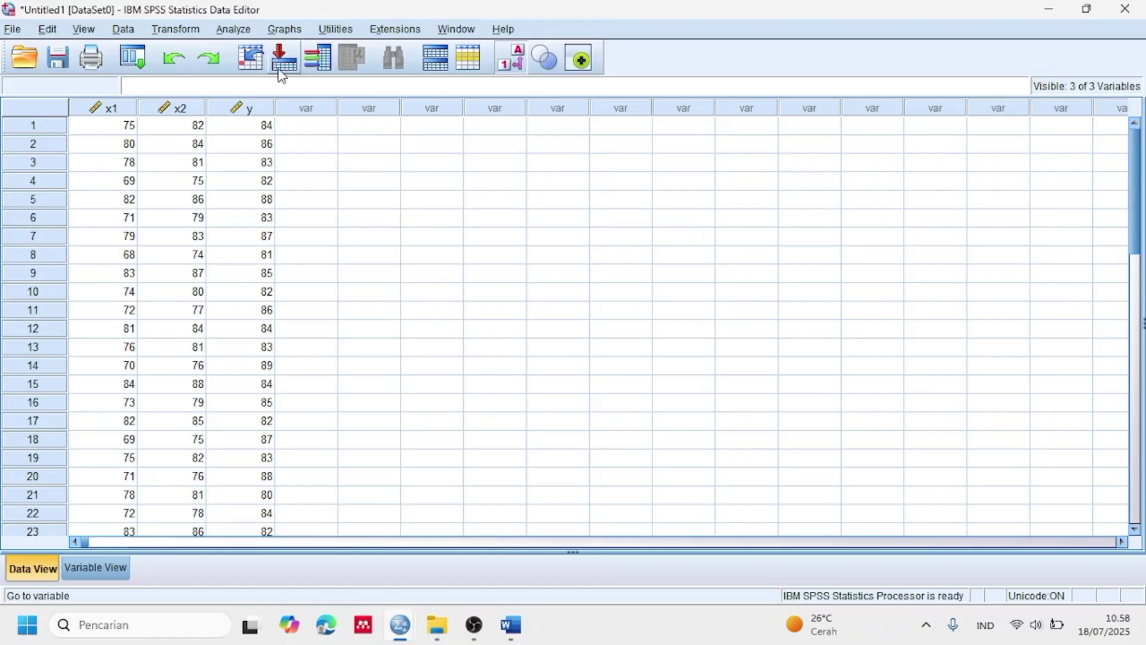
{"action": "left_click", "coordinate": [241, 30]}
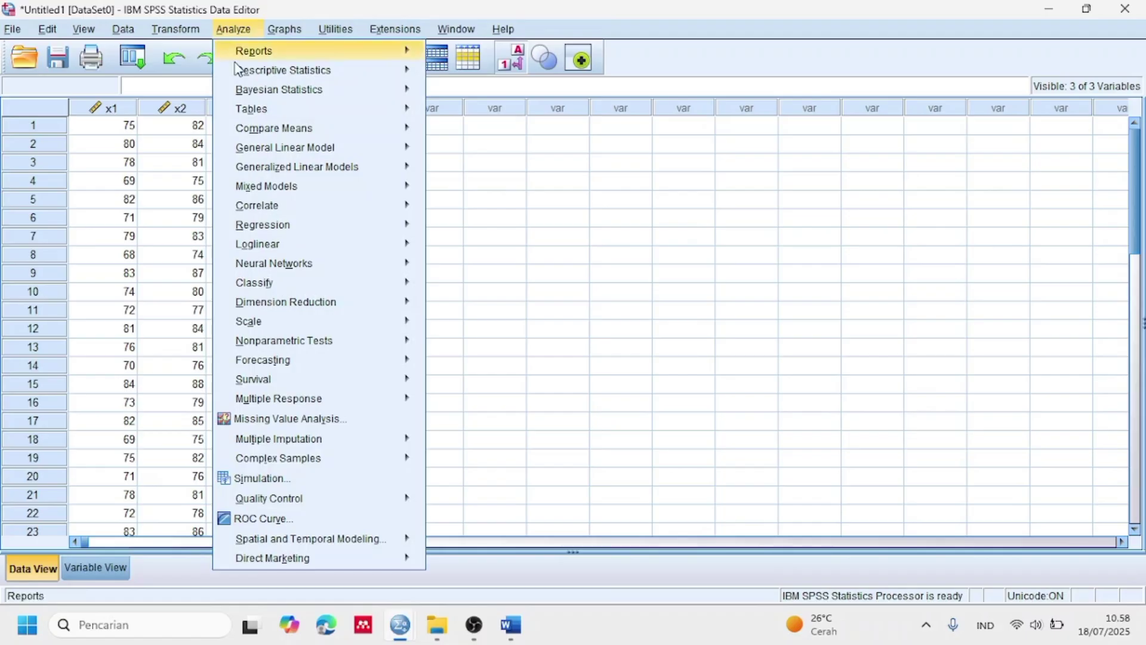
{"action": "mouse_move", "coordinate": [259, 233]}
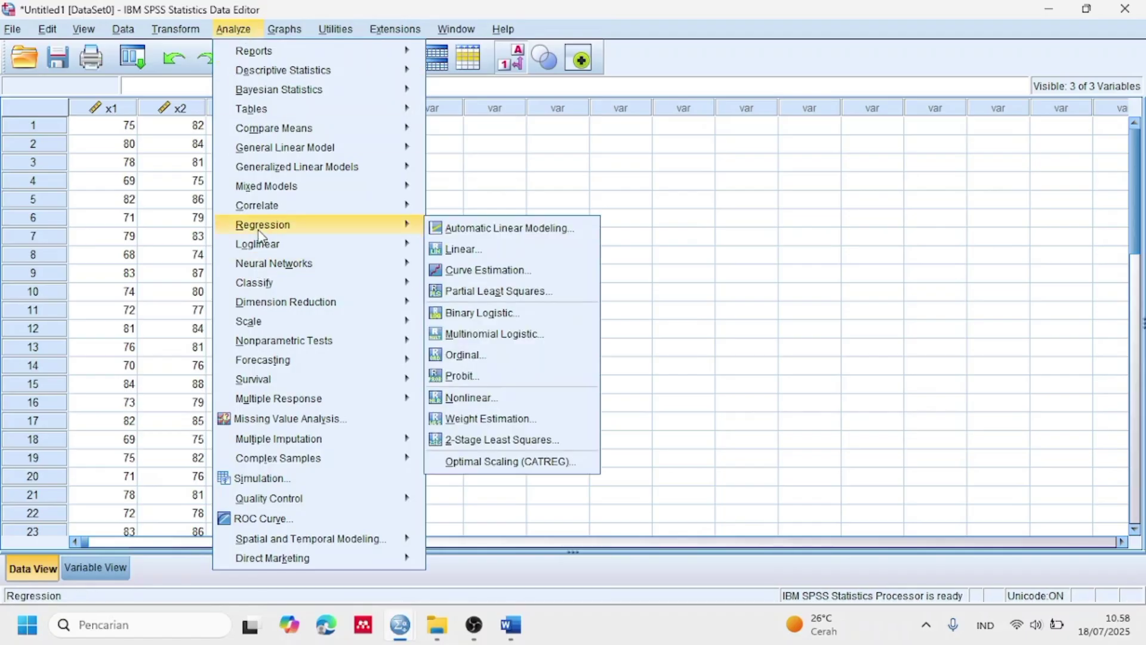
{"action": "left_click", "coordinate": [459, 249]}
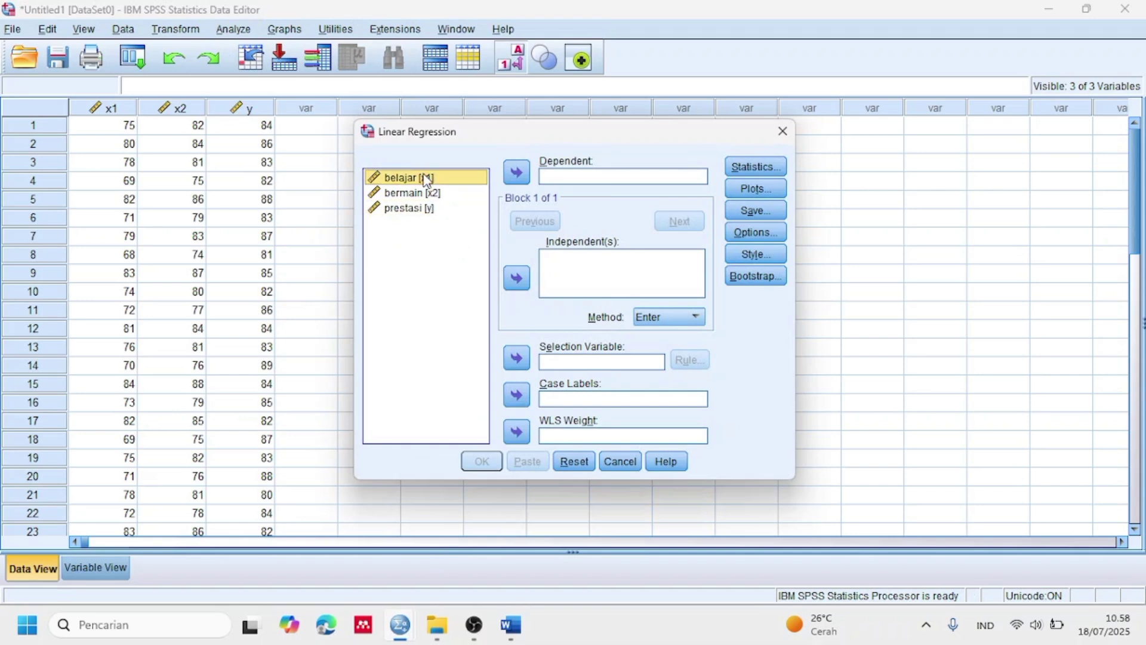
{"action": "left_click", "coordinate": [517, 278]}
{"action": "left_click", "coordinate": [436, 196]}
{"action": "left_click", "coordinate": [517, 278]}
Assign prestasi as the dependent variable and run the linear regression
{"action": "left_click", "coordinate": [418, 208]}
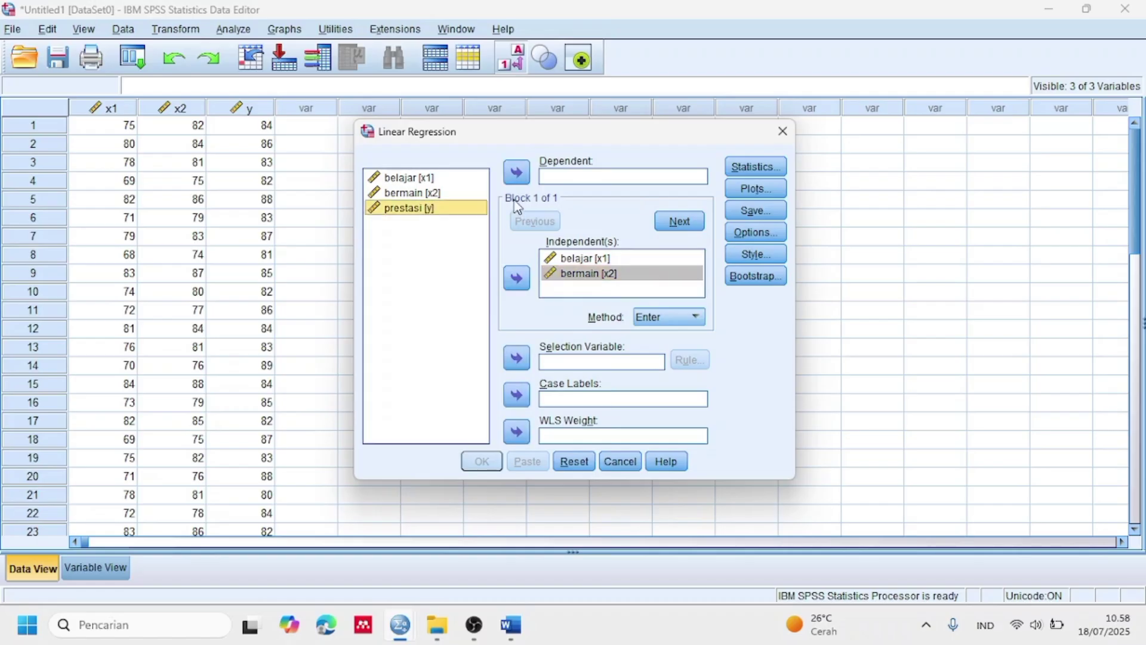
{"action": "left_click", "coordinate": [516, 173]}
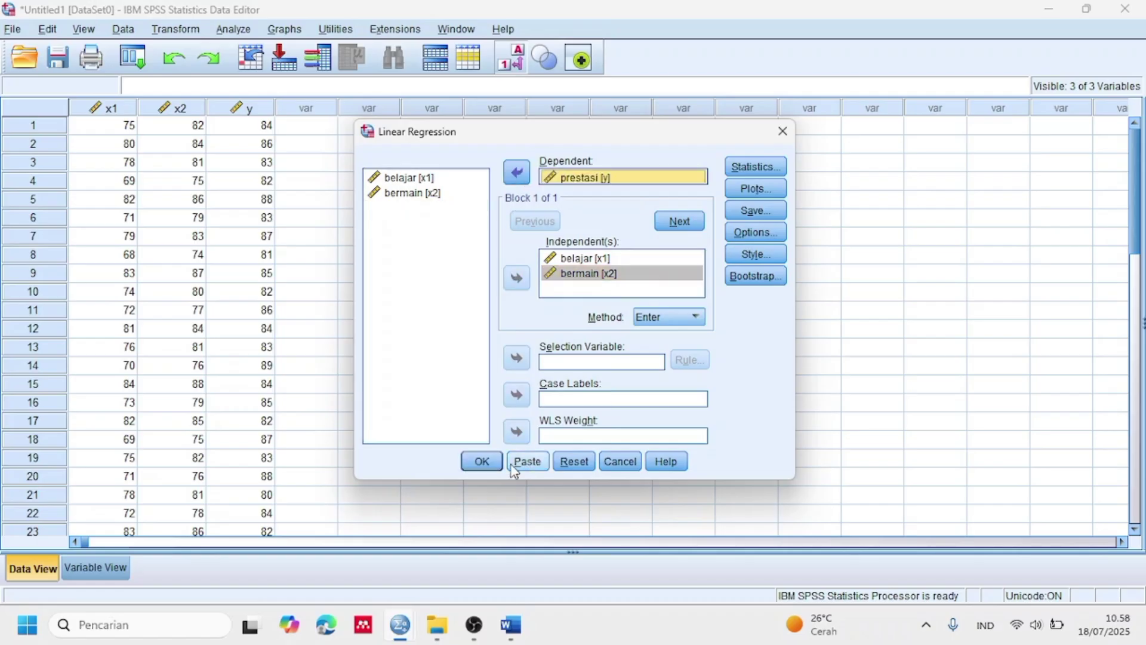
{"action": "left_click", "coordinate": [481, 461]}
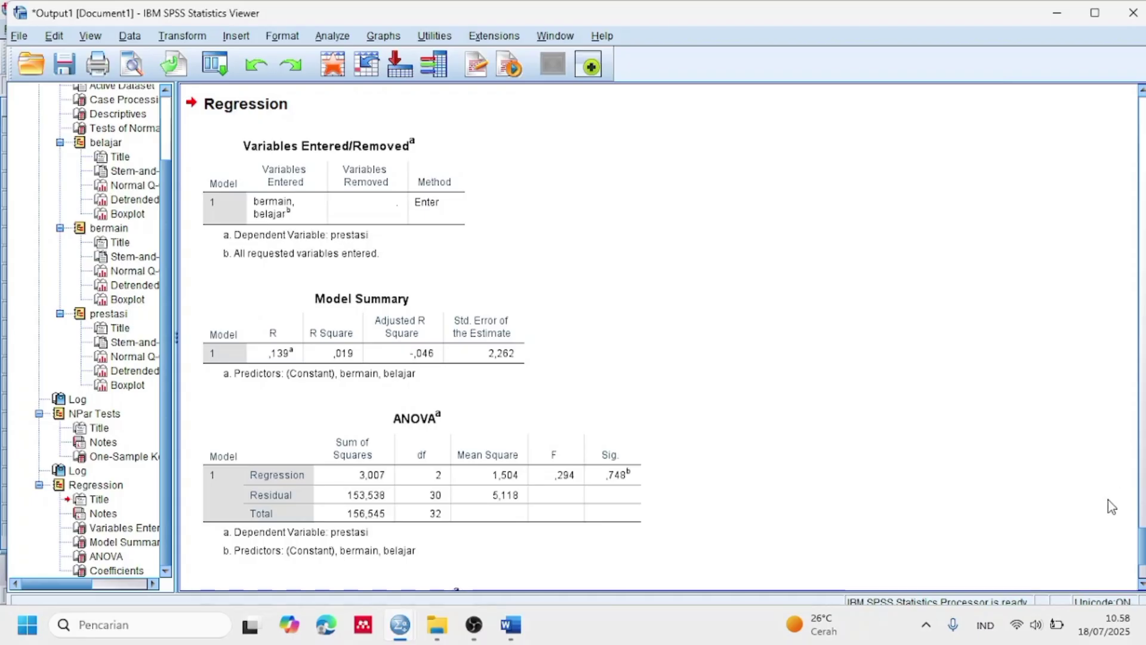
Examine the regression output, including the significance values in the Coefficients table and the Regression row of the ANOVA table
{"action": "scroll", "coordinate": [1114, 507], "scroll_direction": "down", "scroll_amount": 3}
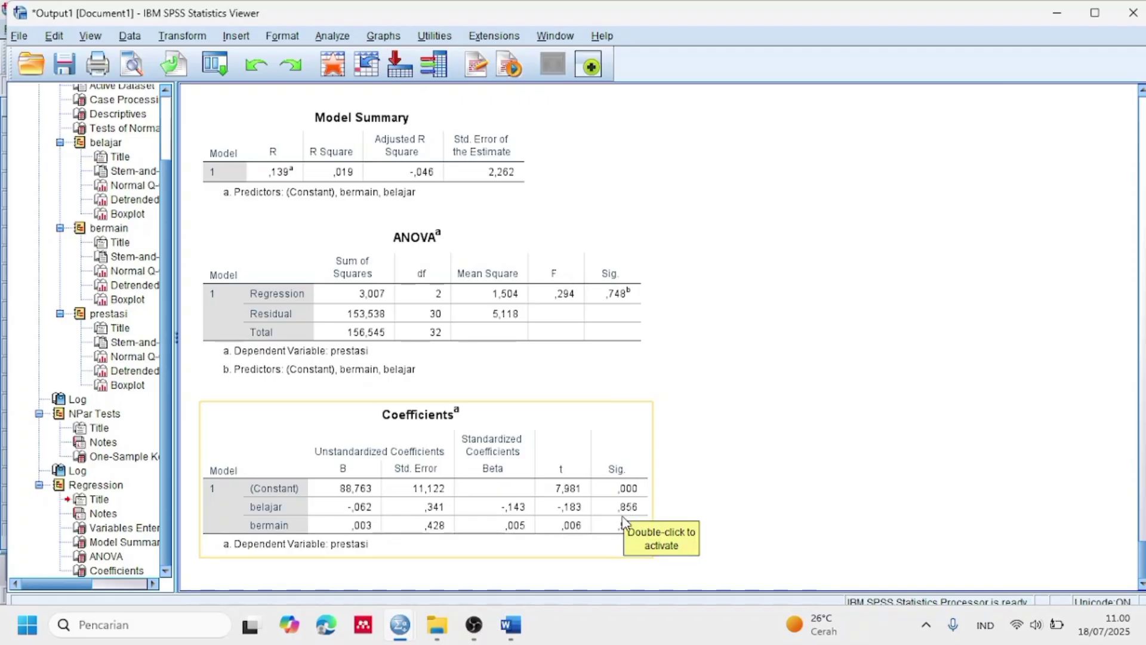
{"action": "left_click", "coordinate": [652, 522]}
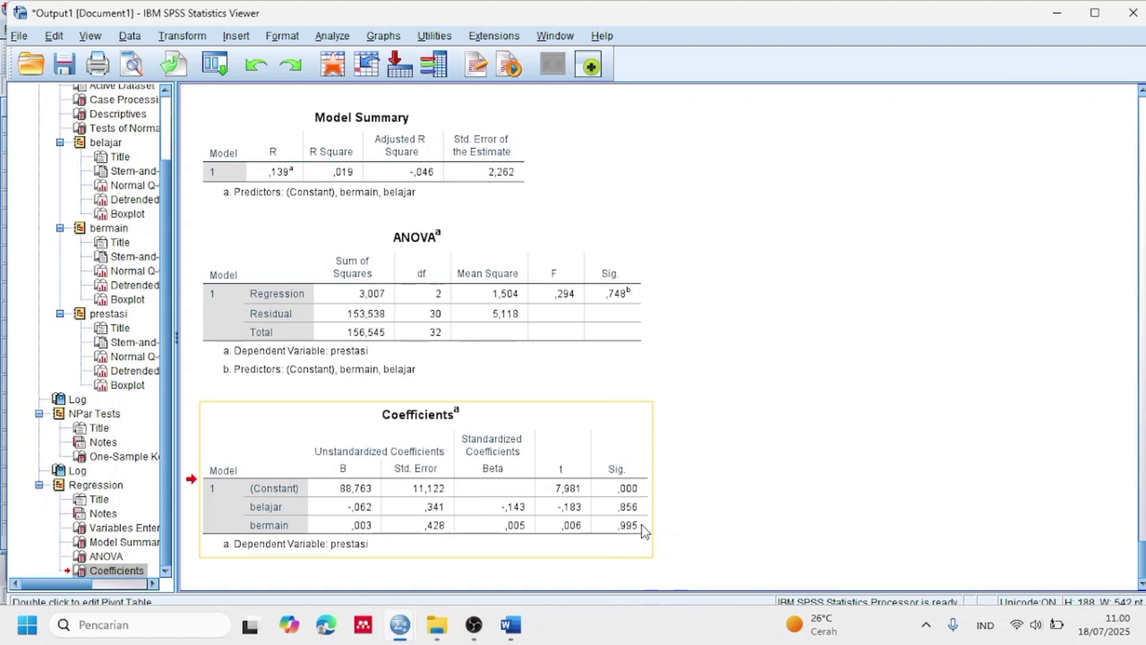
{"action": "left_click", "coordinate": [645, 531]}
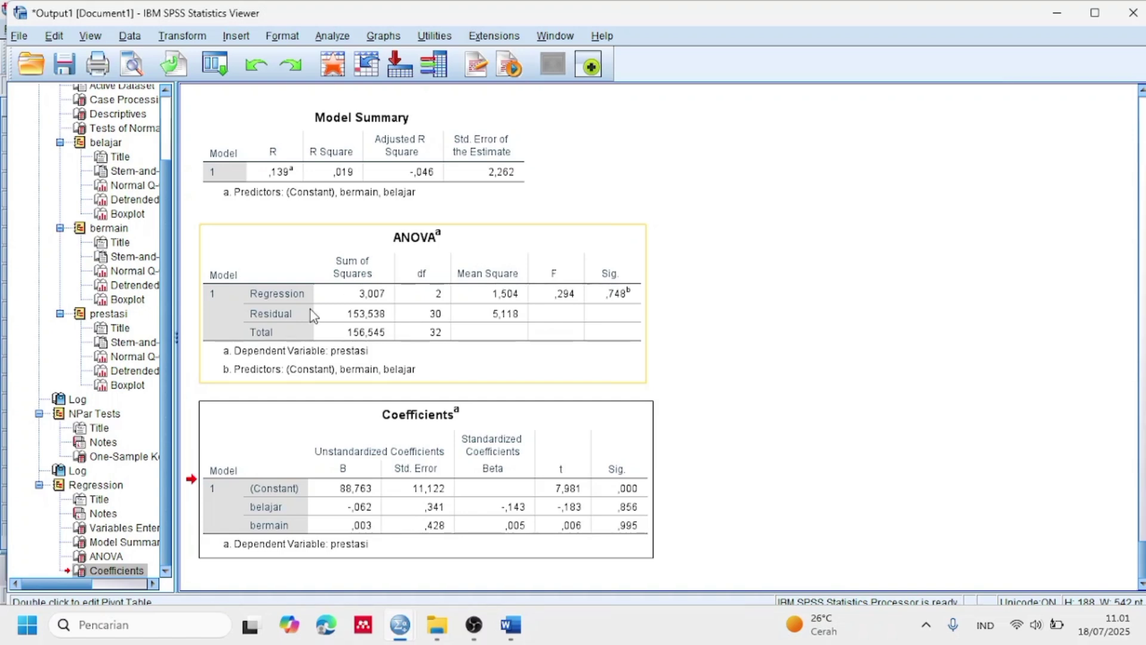
{"action": "double_click", "coordinate": [404, 297]}
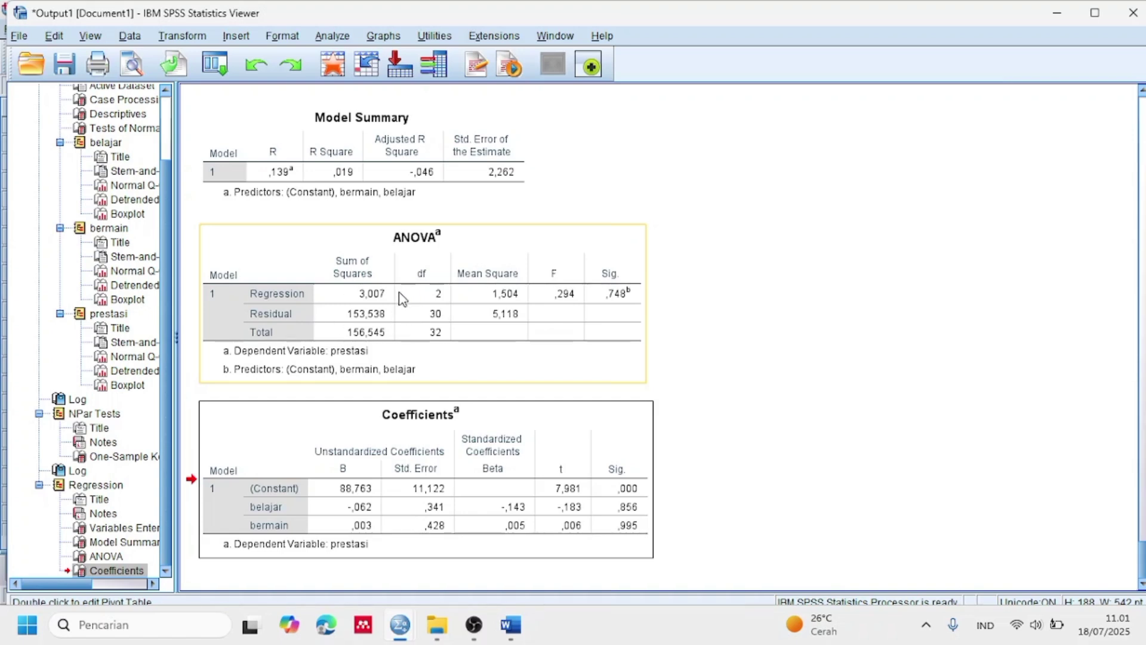